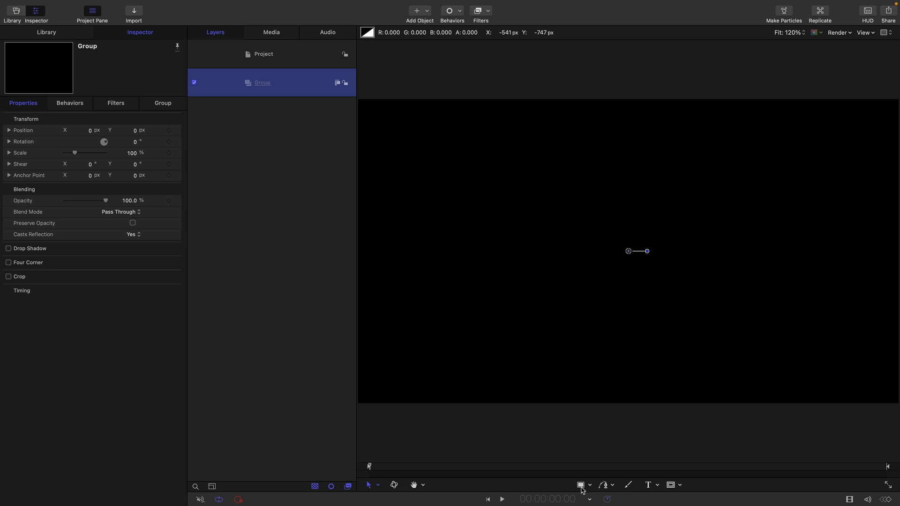
Draw a rectangle about 1046 by 372 px in the canvas and reset its position to the centre
click(581, 485)
mouse_move(485, 195)
mouse_down()
mouse_move(697, 300)
mouse_move(779, 300)
mouse_up()
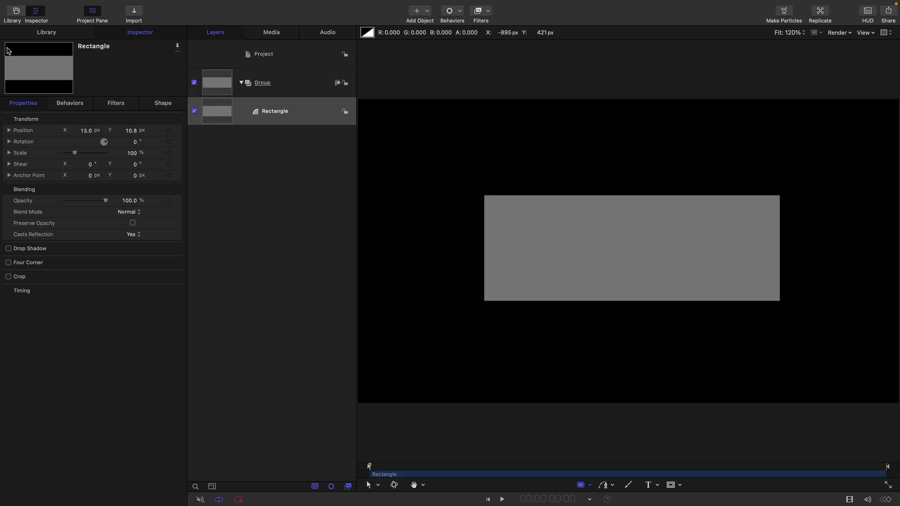
right_click(90, 120)
click(91, 120)
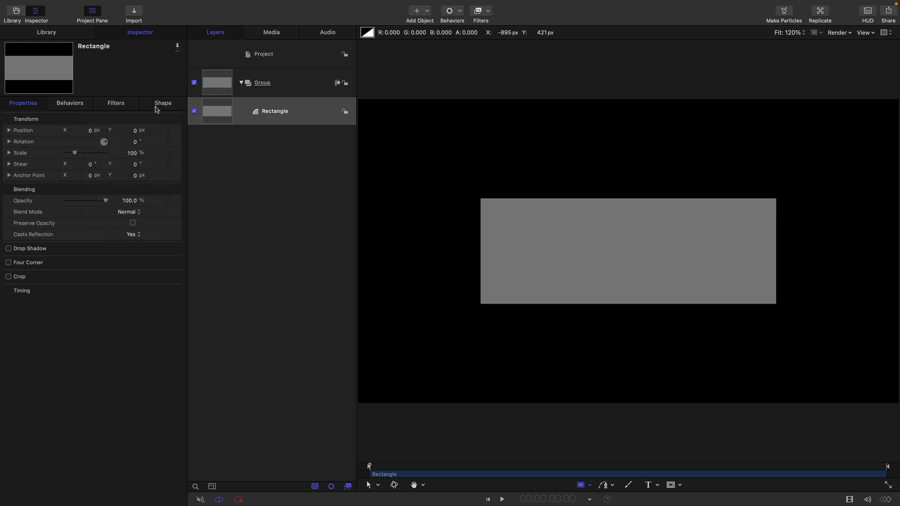
Set the rectangle's geometry to a width of 1440 and a height of 640
click(163, 103)
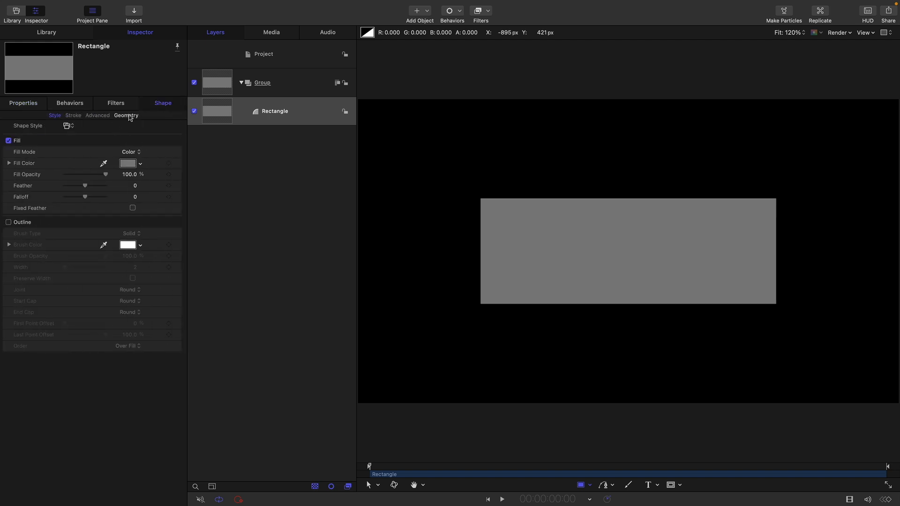
click(126, 115)
click(9, 162)
click(127, 173)
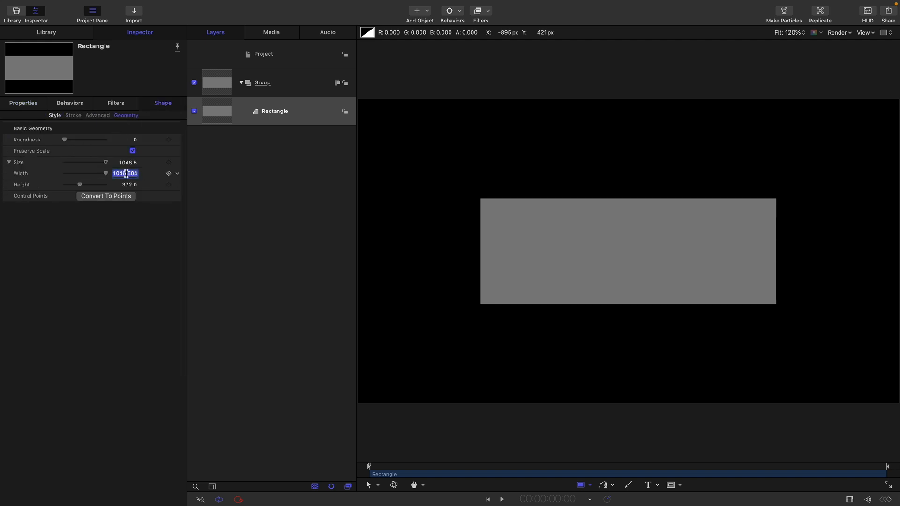
text(1440)
key(Tab)
text(64)
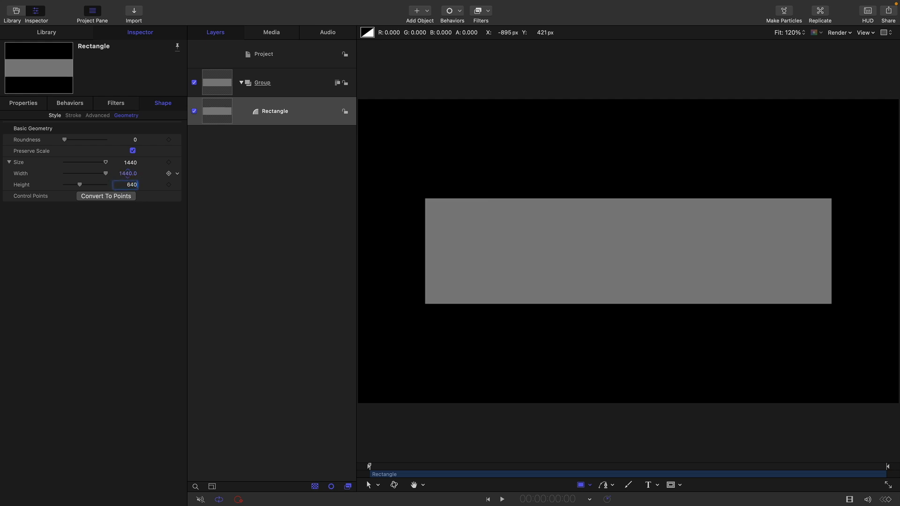
text(0)
key(Return)
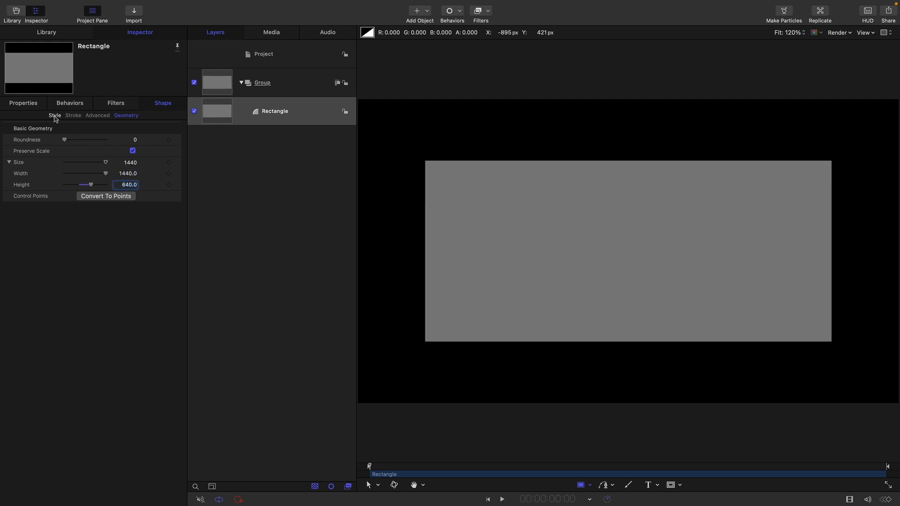
Change the rectangle's fill mode to Gradient and remove the blue colour tag from the gradient
click(55, 116)
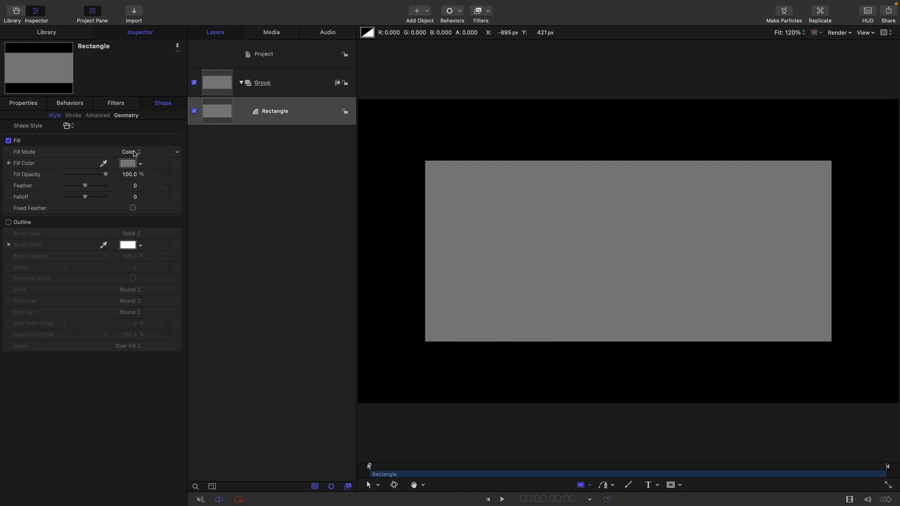
click(134, 153)
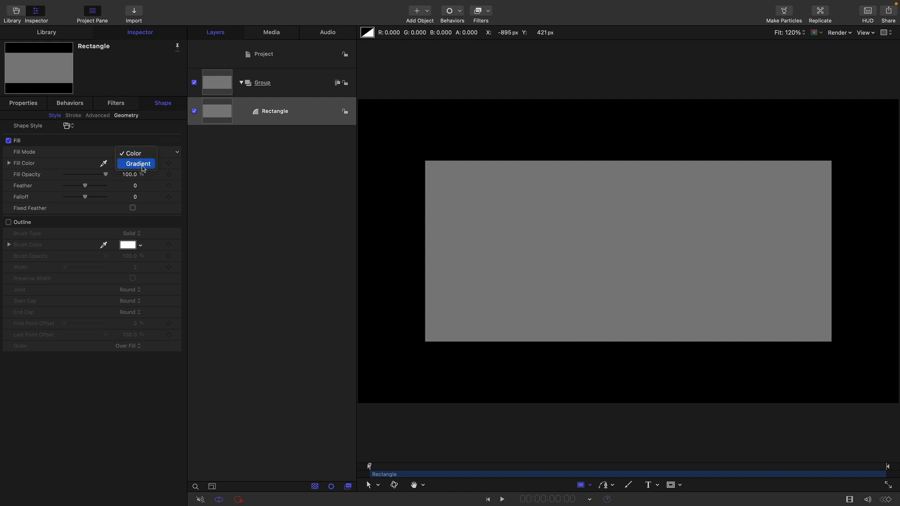
click(138, 164)
click(9, 163)
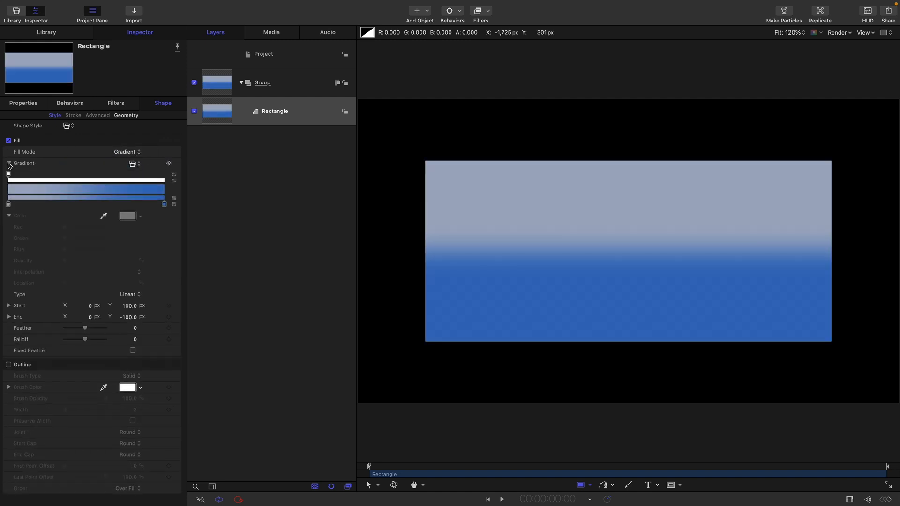
drag(165, 205, 171, 227)
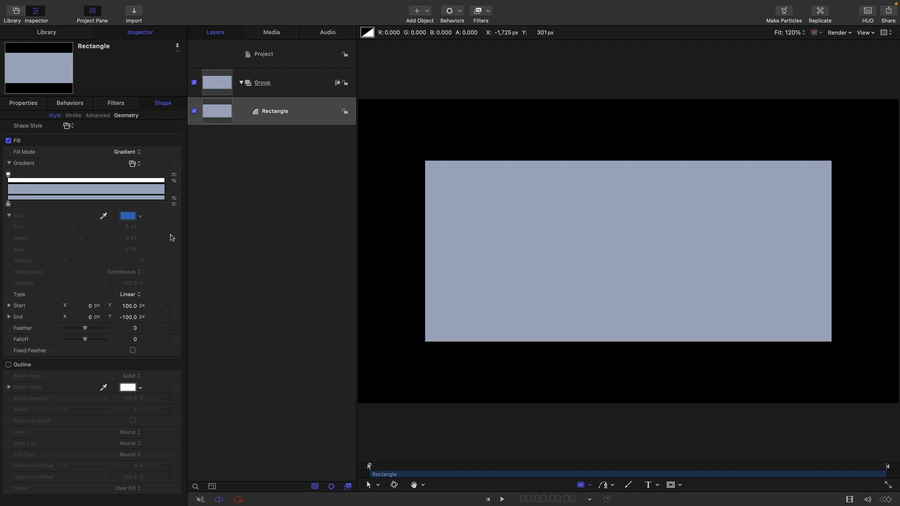
Add a second opacity tag to the gradient with 0% opacity at location 3%
click(114, 182)
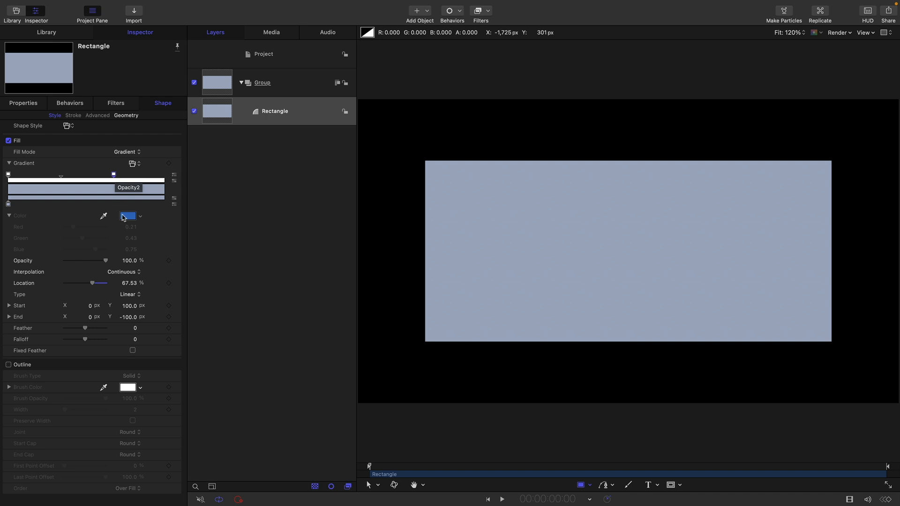
click(129, 260)
text(0)
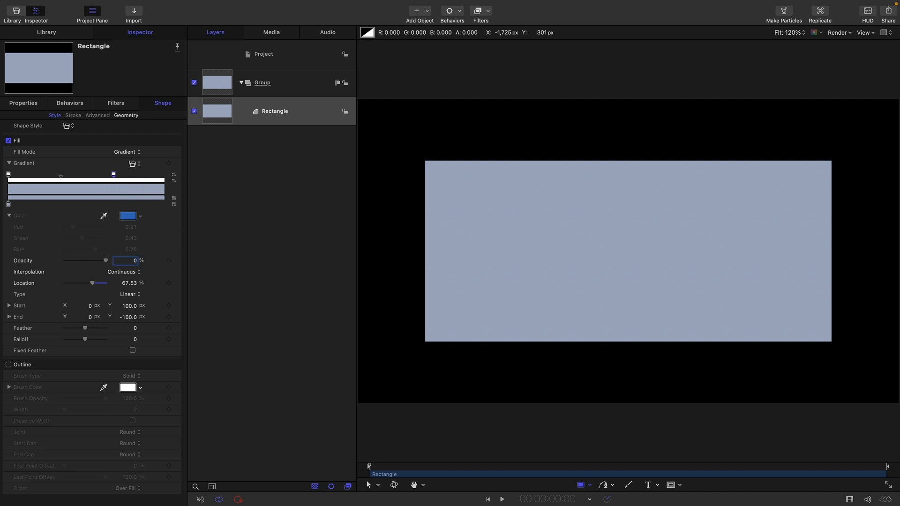
key(Return)
click(128, 284)
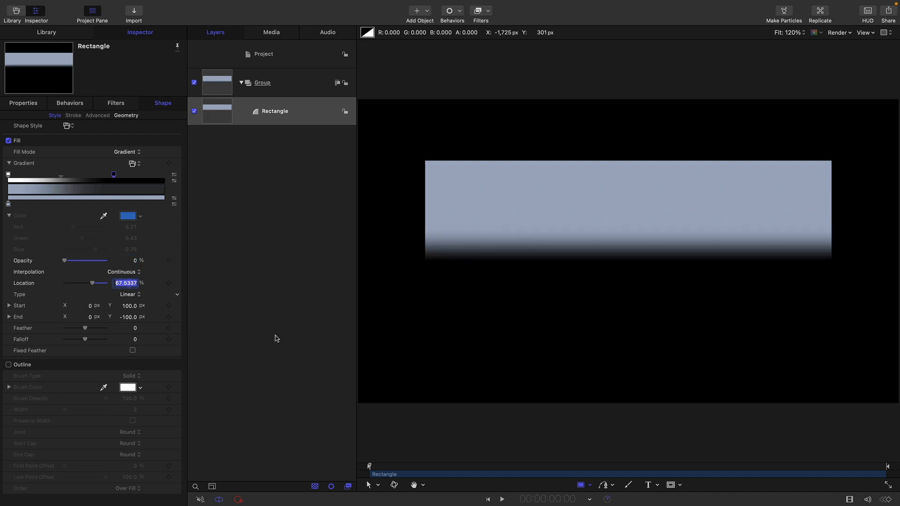
text(3)
key(Return)
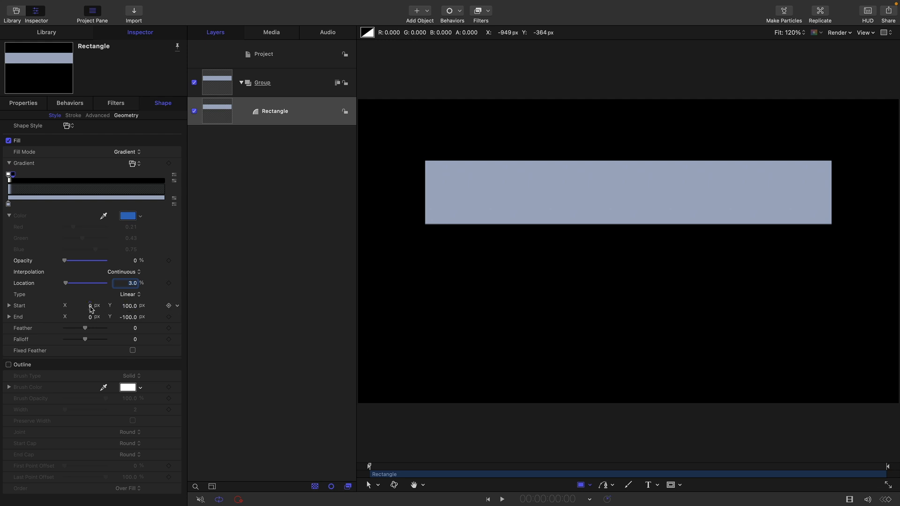
Set the gradient's start Y to 320 px and its end point to X 270 px, Y -2400 px
click(129, 305)
text(320)
key(Tab)
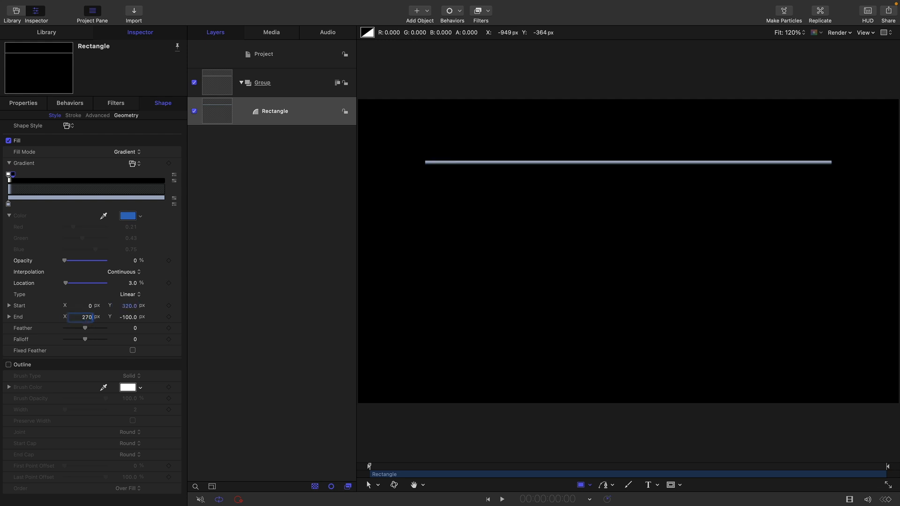
key(Tab)
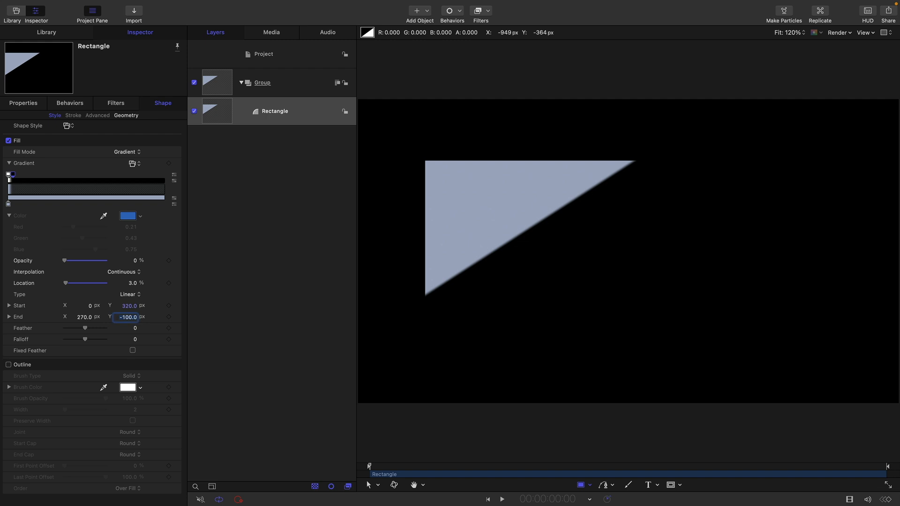
text(-2400)
key(Return)
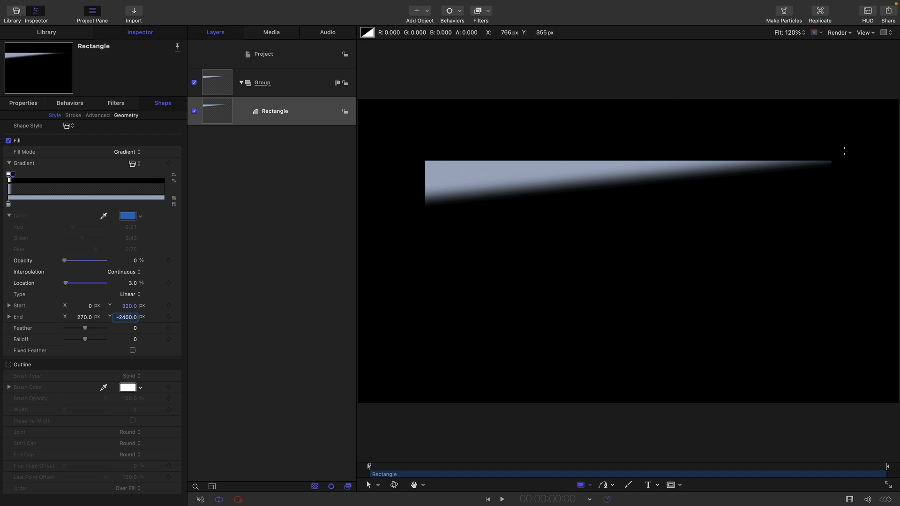
Add the Wave distortion filter to the rectangle and enable its Vertical option
click(218, 113)
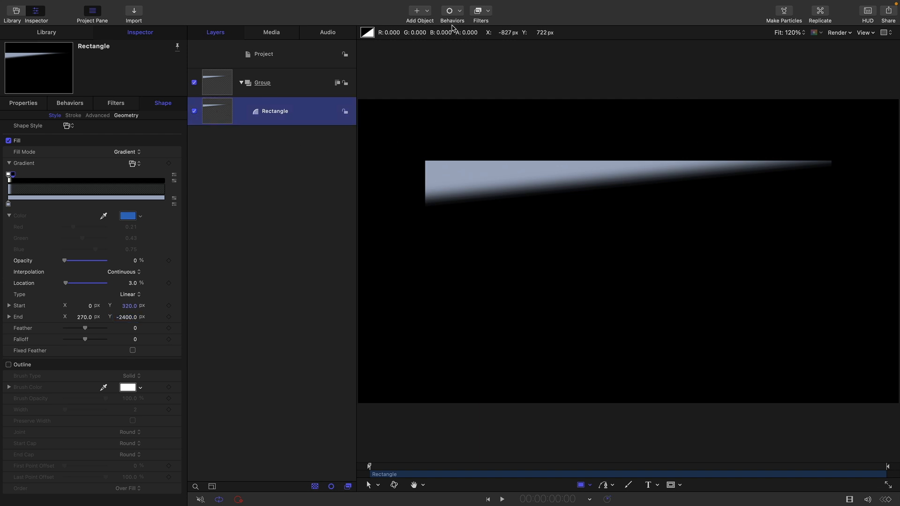
click(483, 11)
mouse_move(497, 67)
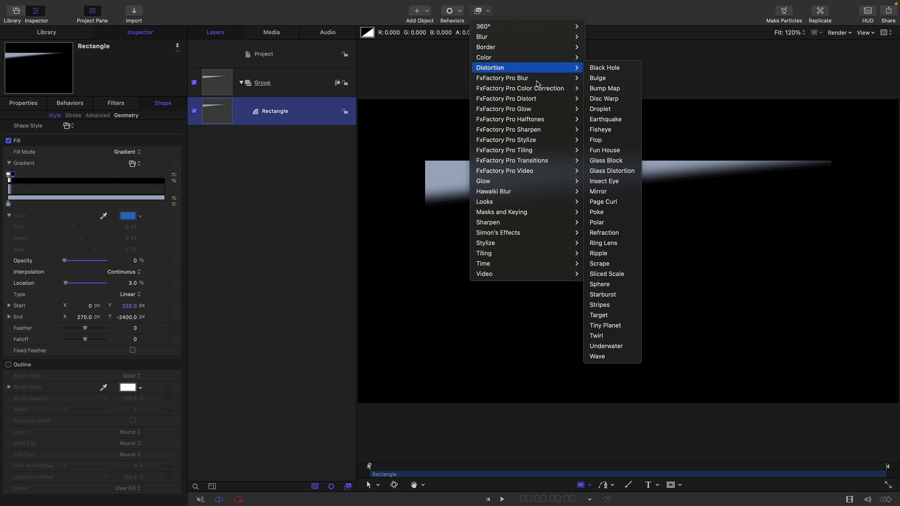
click(612, 357)
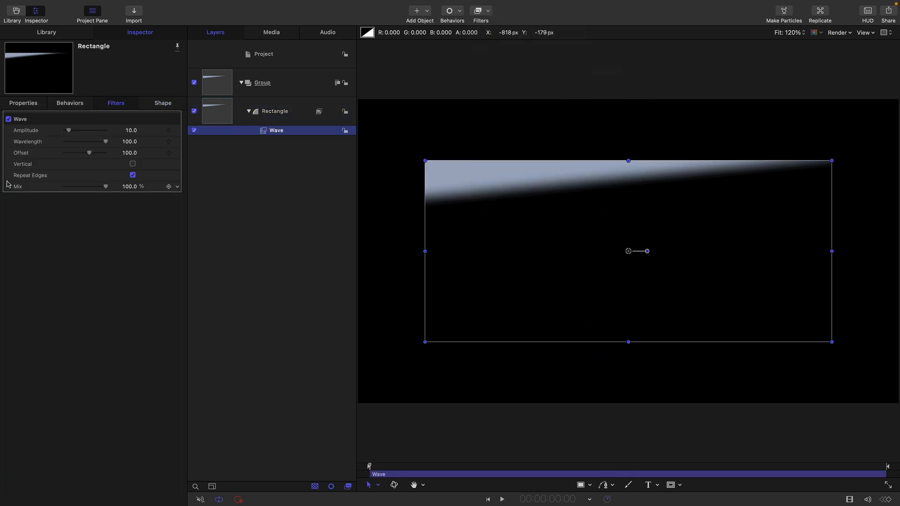
click(133, 164)
Set the Wave filter's amplitude to 20 and its wavelength to 500
click(131, 130)
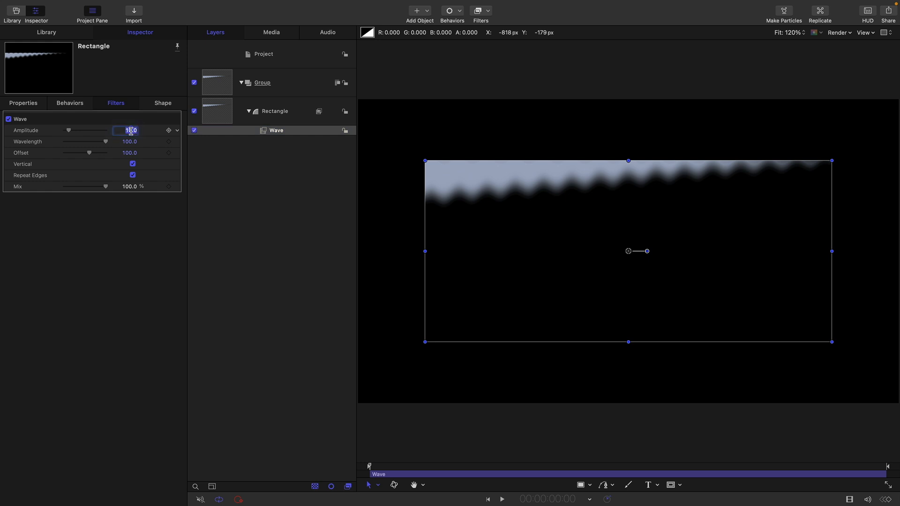
text(20)
key(Return)
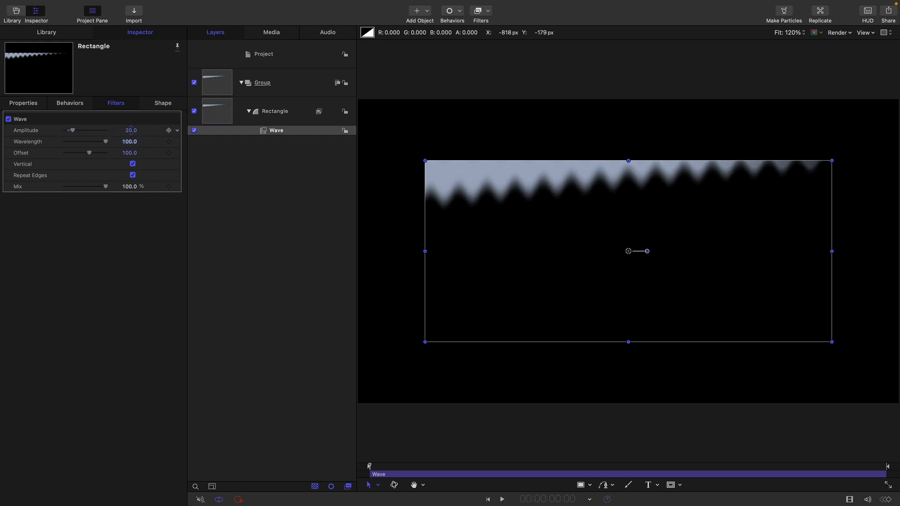
key(Tab)
text(500)
key(Return)
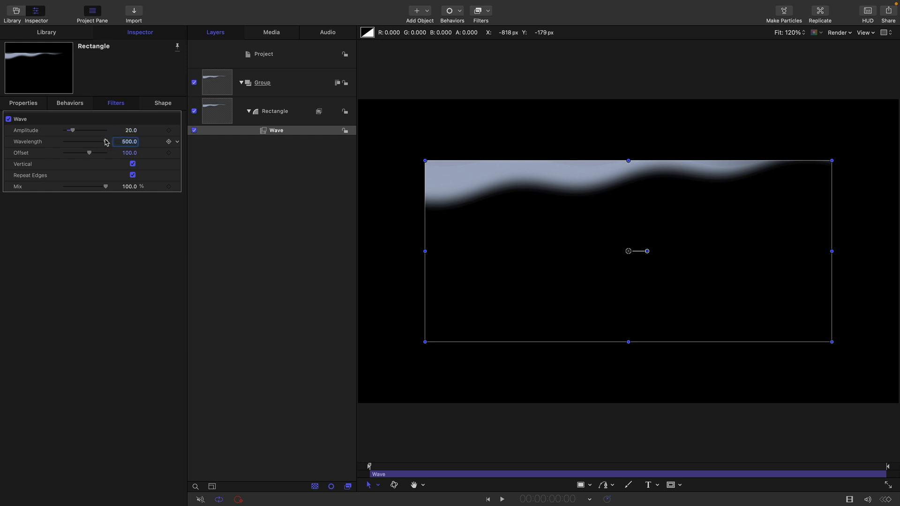
Adjust the Wave filter's offset to shift the ripples along the gradient edge
drag(129, 153, 130, 152)
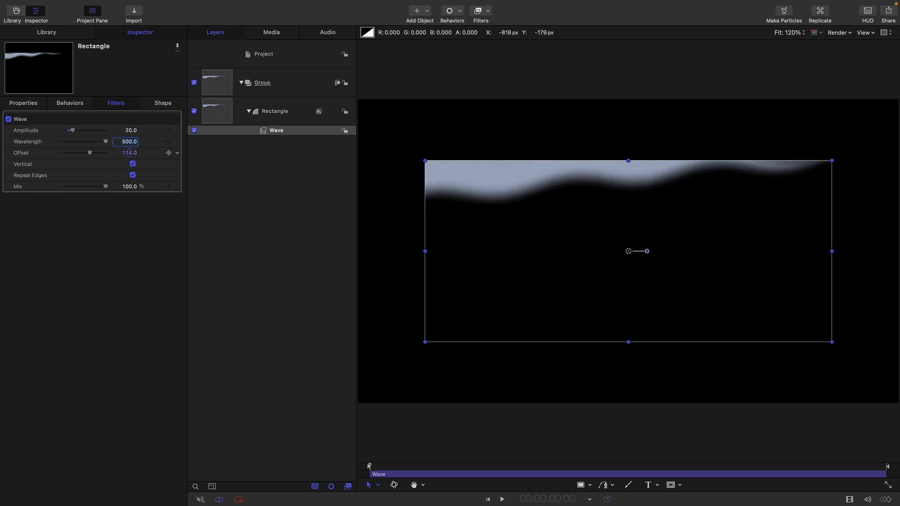
click(129, 153)
text(15)
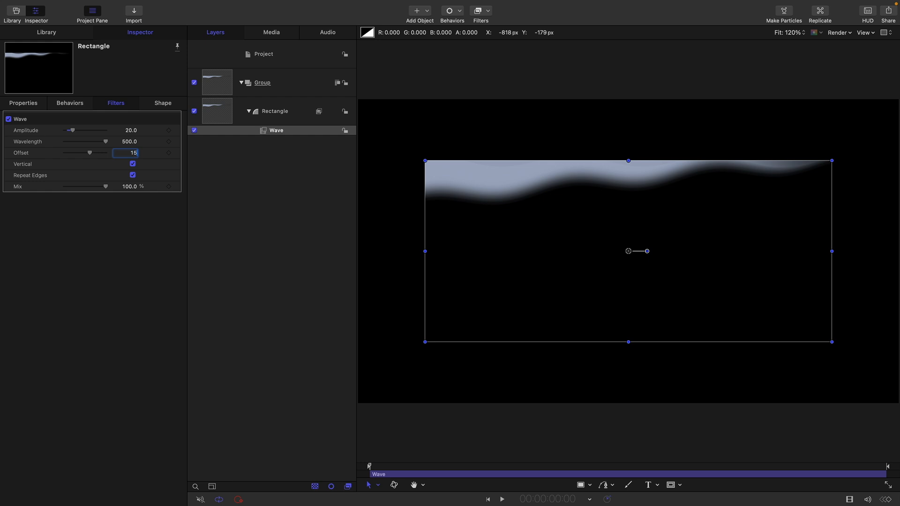
key(Return)
Hide the canvas overlays and replicate the rectangle layer using a Line-shaped replicator
click(223, 113)
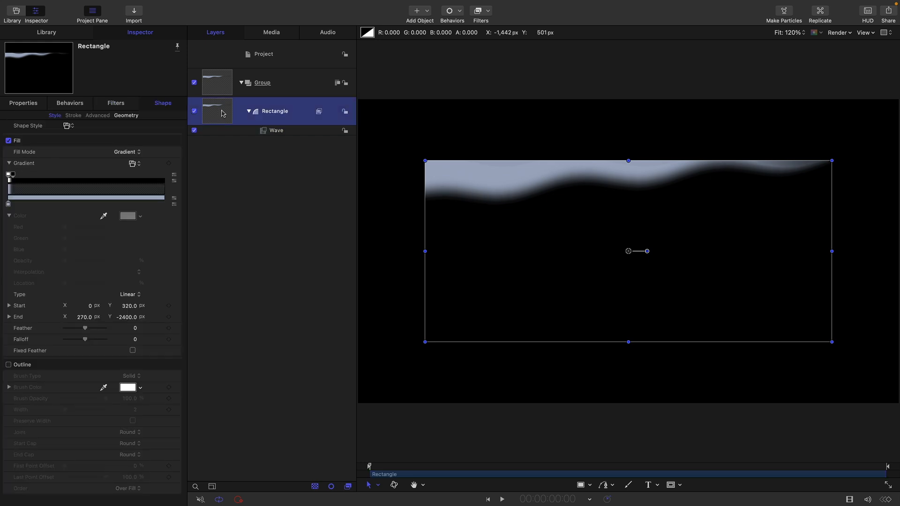
key(super+/)
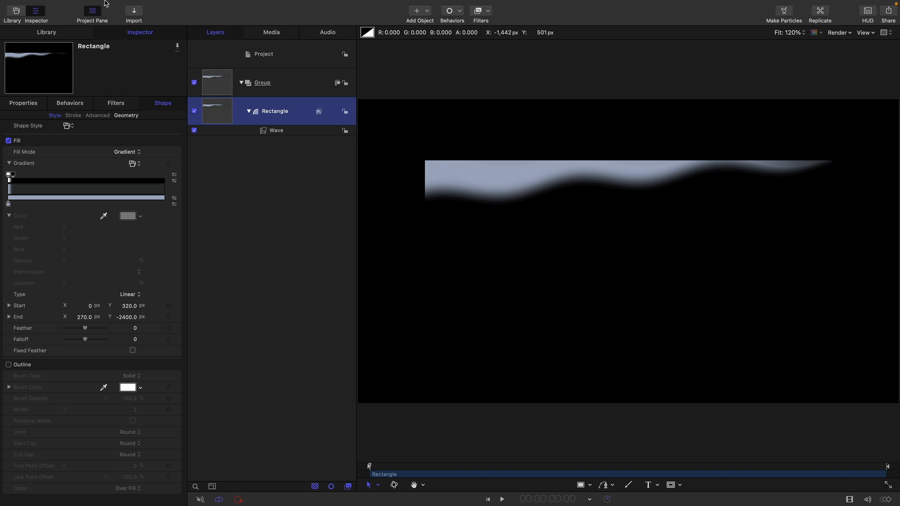
click(129, 5)
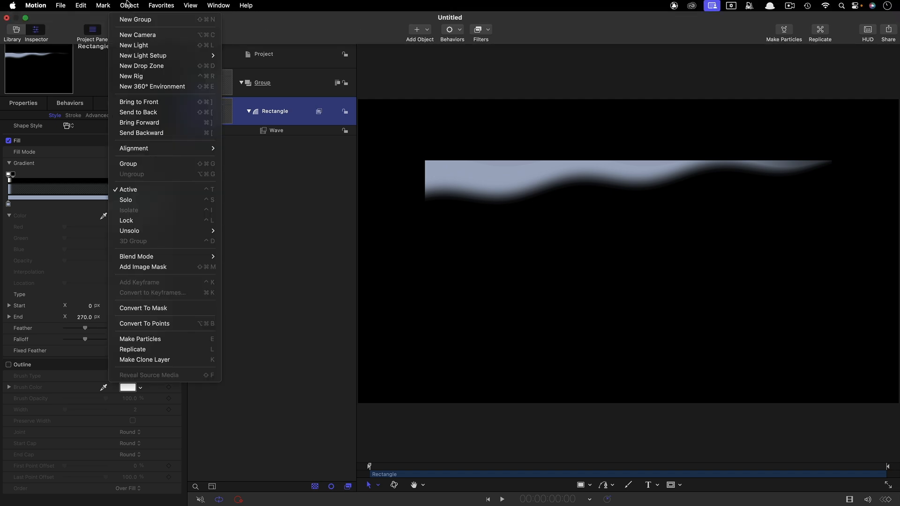
click(177, 349)
click(132, 133)
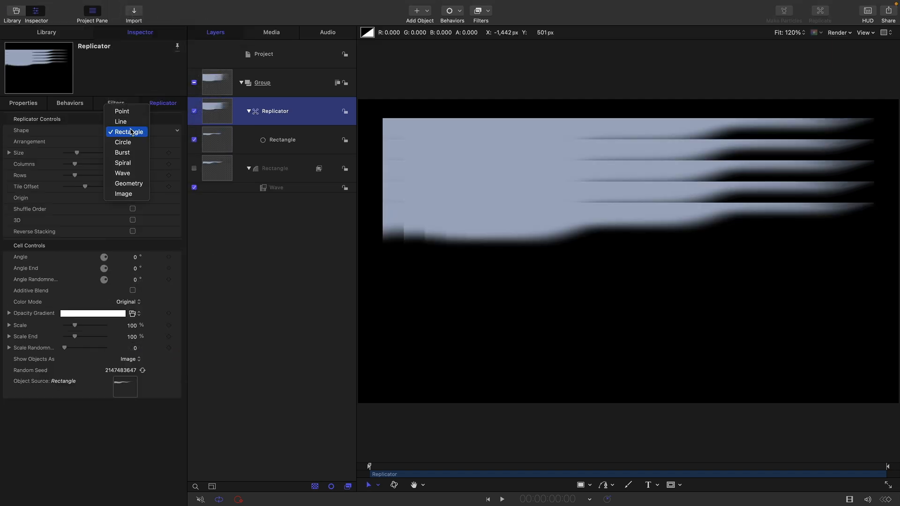
click(130, 123)
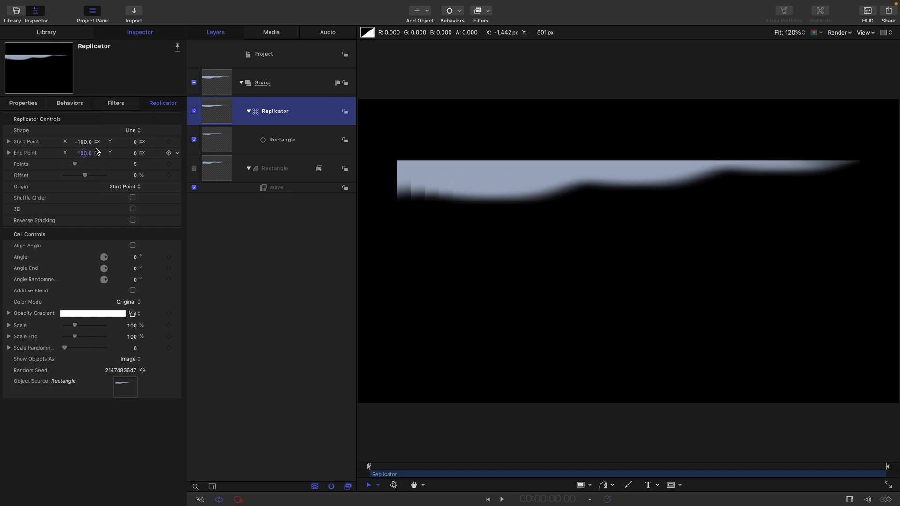
Set the replicator line's start point X to -960 px and end point X to 960 px
click(84, 141)
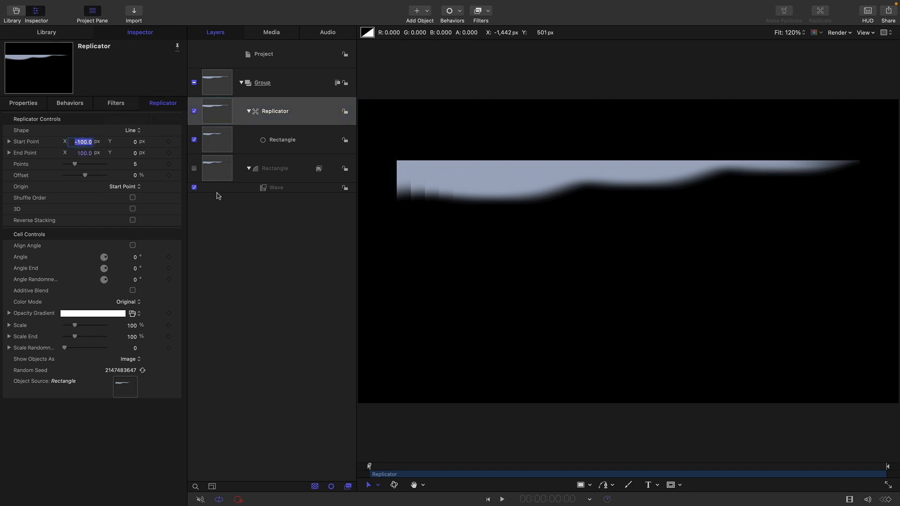
text(-960)
key(Tab)
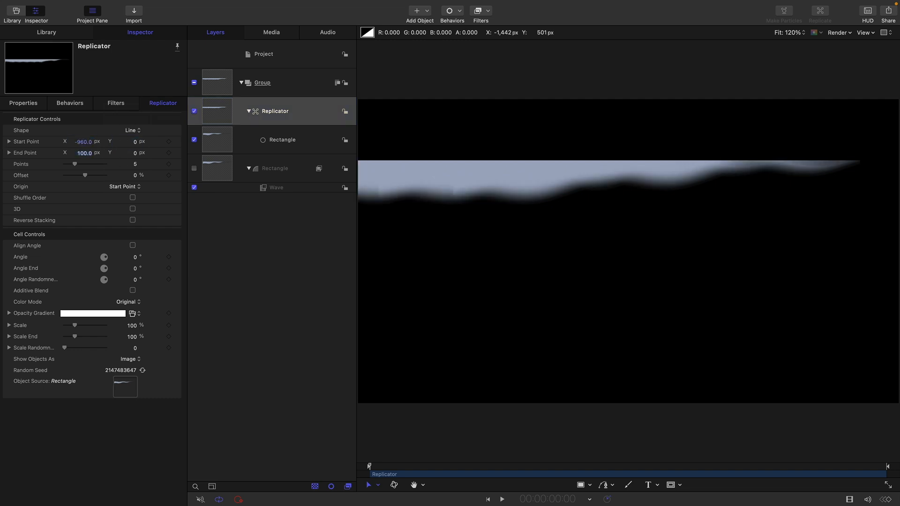
text(960)
key(Return)
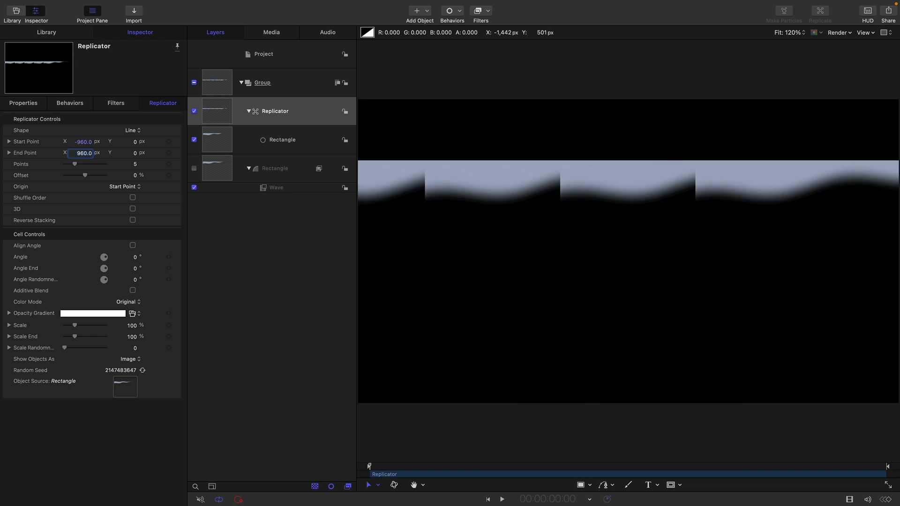
Set the replicator's points to 128 and enable its 3D option
click(135, 165)
text(128)
key(Return)
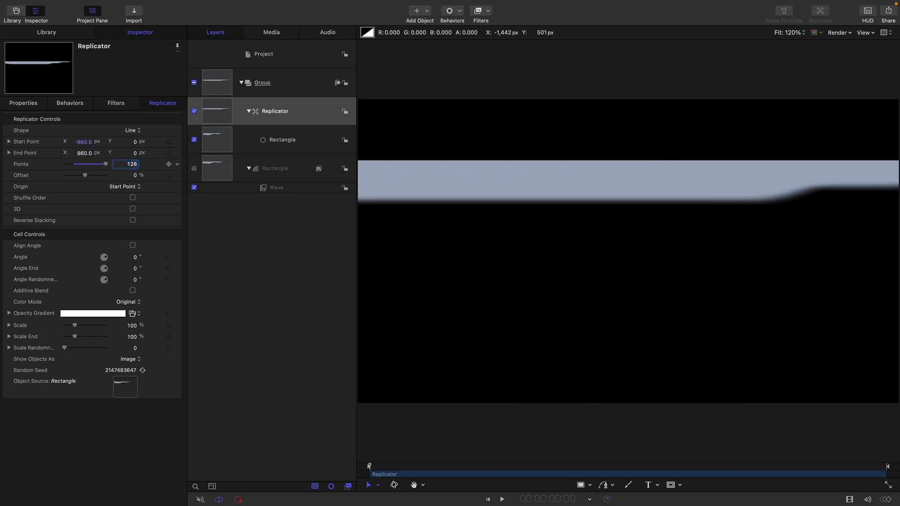
click(133, 209)
click(133, 232)
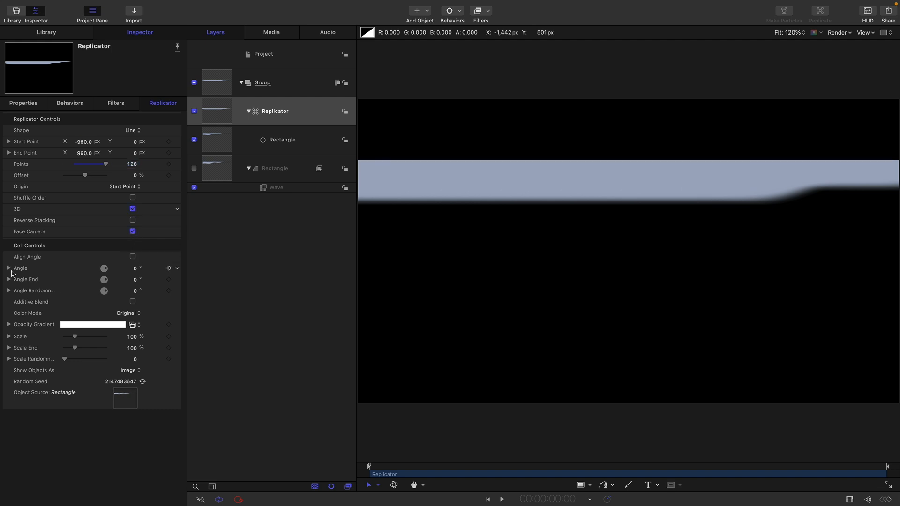
Set the replicator's color mode to Over Pattern and apply the Dawn Orange preset to its color gradient
click(131, 314)
click(139, 335)
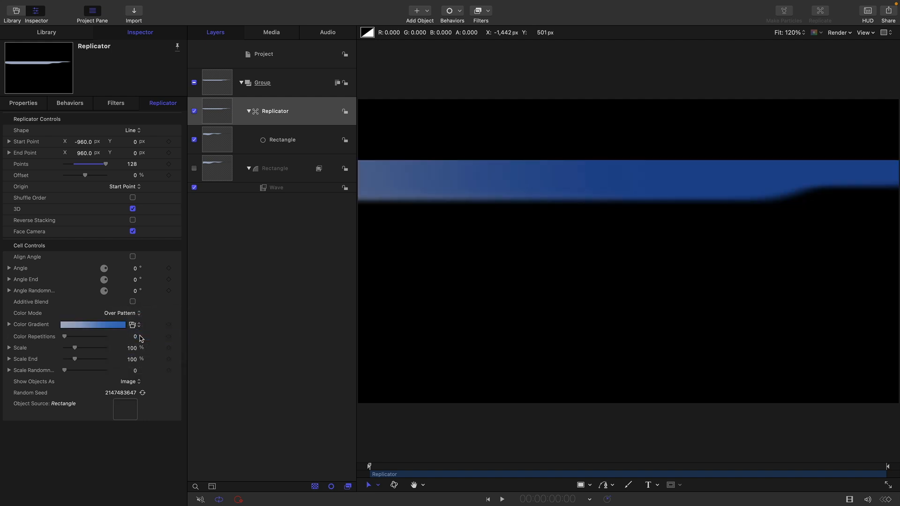
click(133, 324)
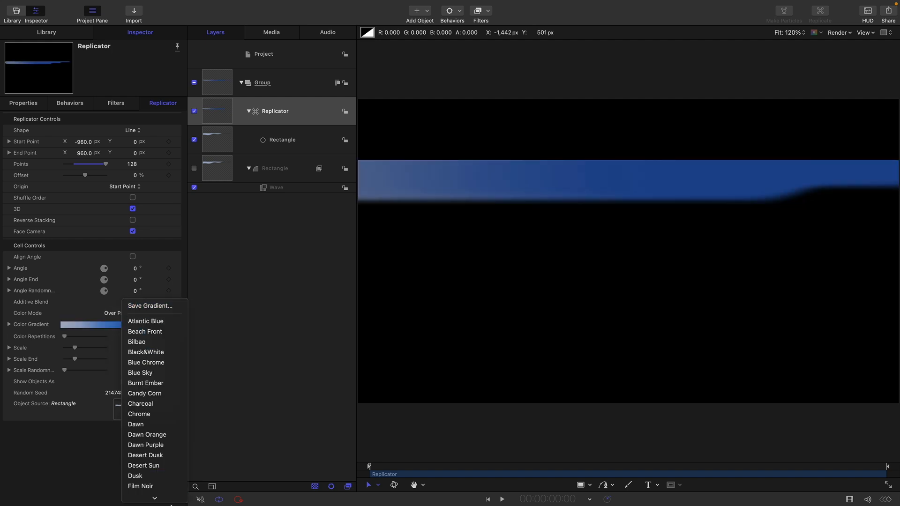
scroll(155, 444, down, 3)
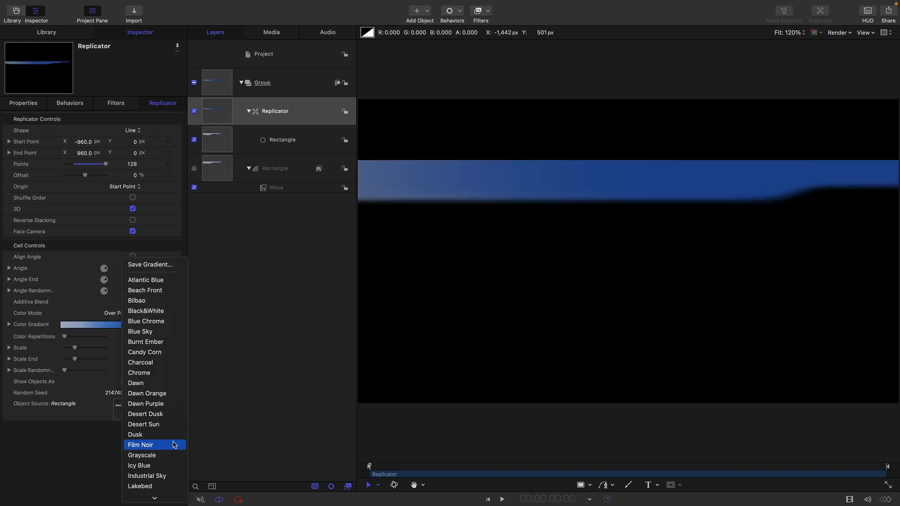
click(173, 394)
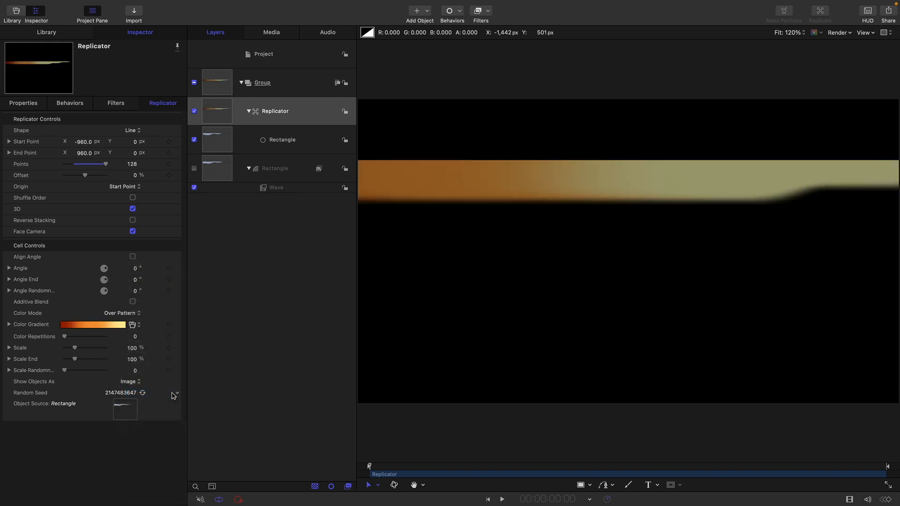
Enable Additive Blend for the replicator cells and set Scale End to -75%
click(134, 302)
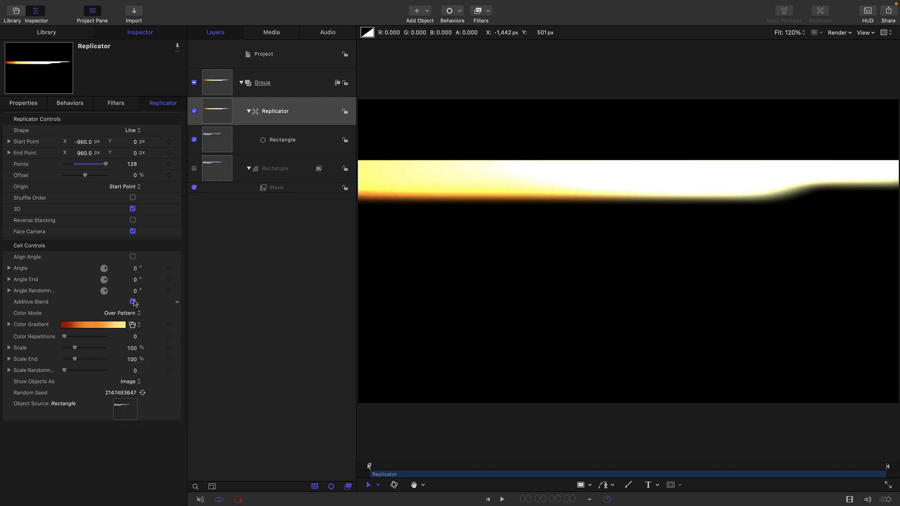
click(132, 359)
text(-75)
key(Return)
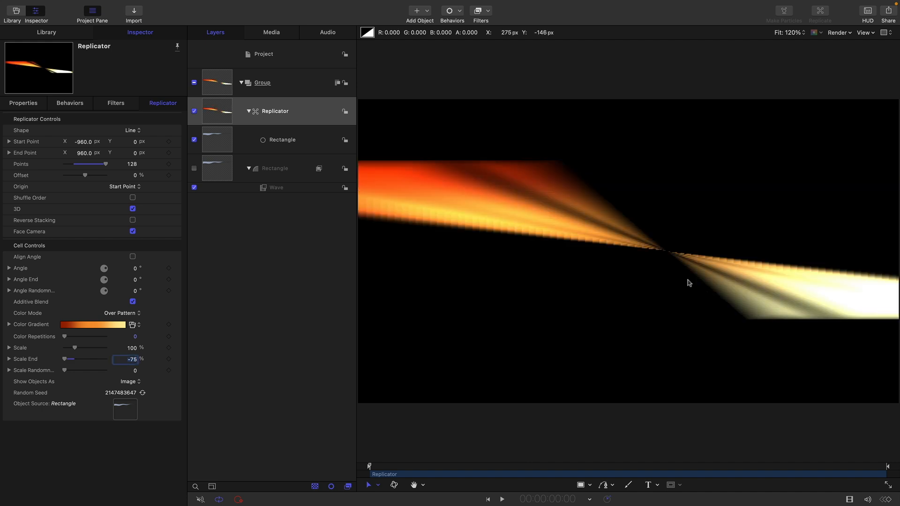
Add a Ramp parameter behavior to the cell's Angle Z, with start value 720° and end value 960°
click(9, 268)
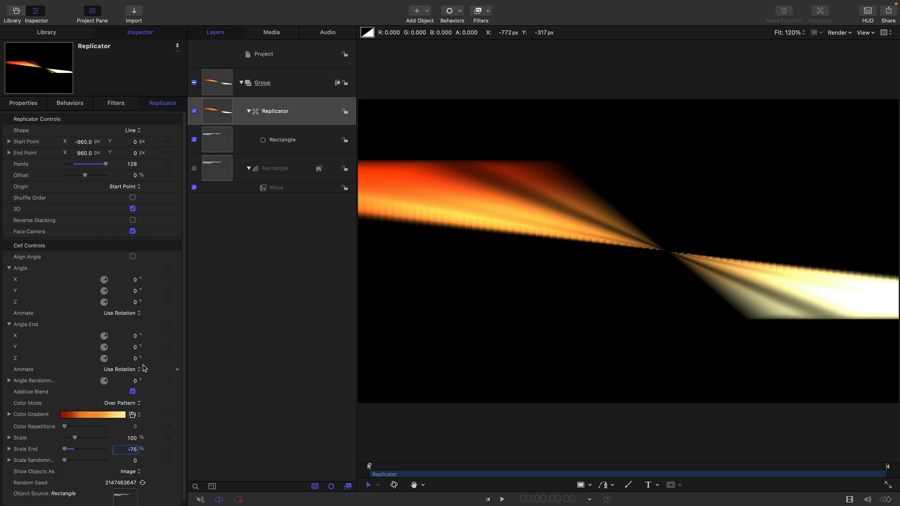
click(178, 302)
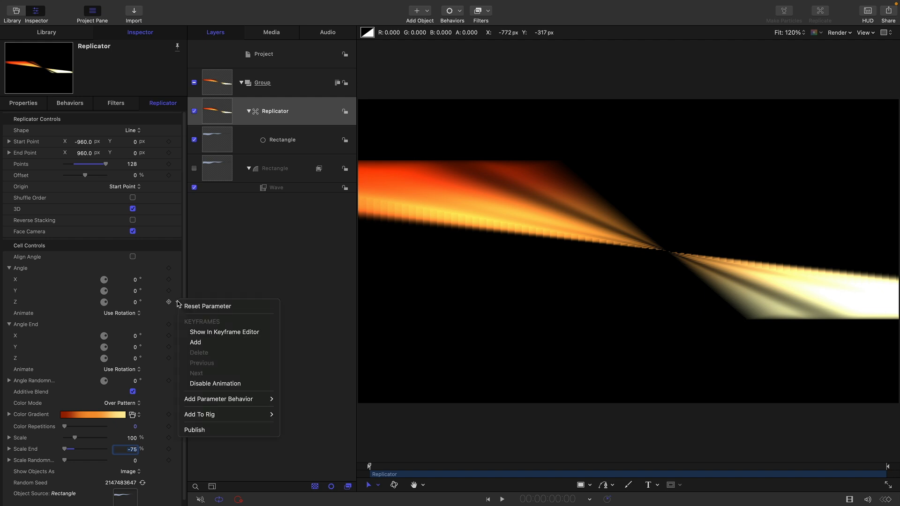
mouse_move(221, 401)
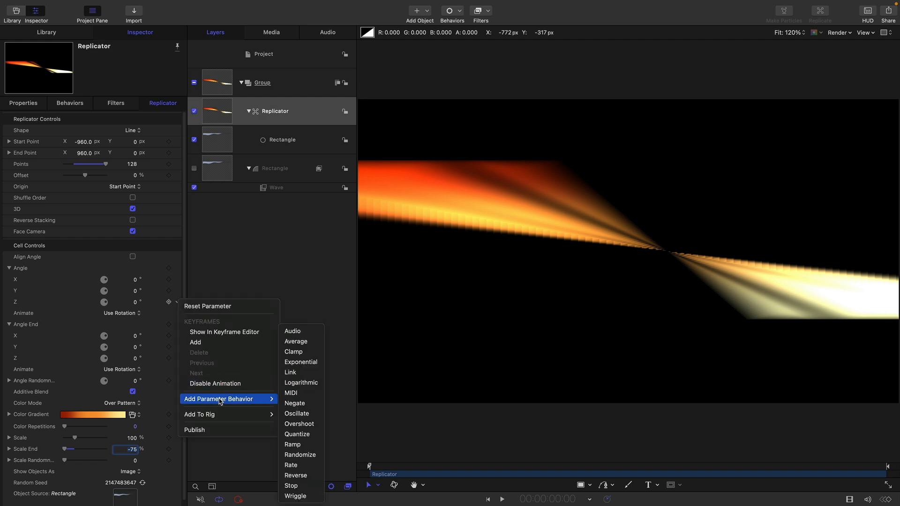
click(292, 444)
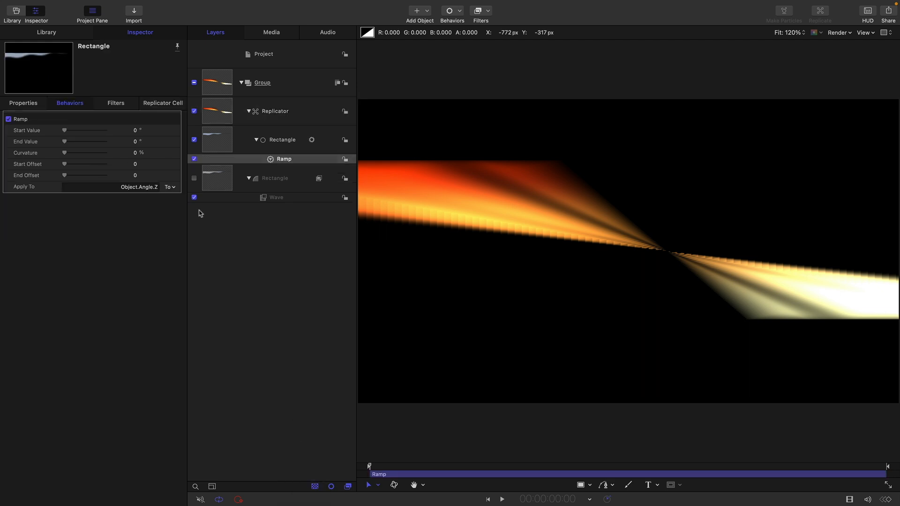
click(135, 131)
key(Tab)
key(Return)
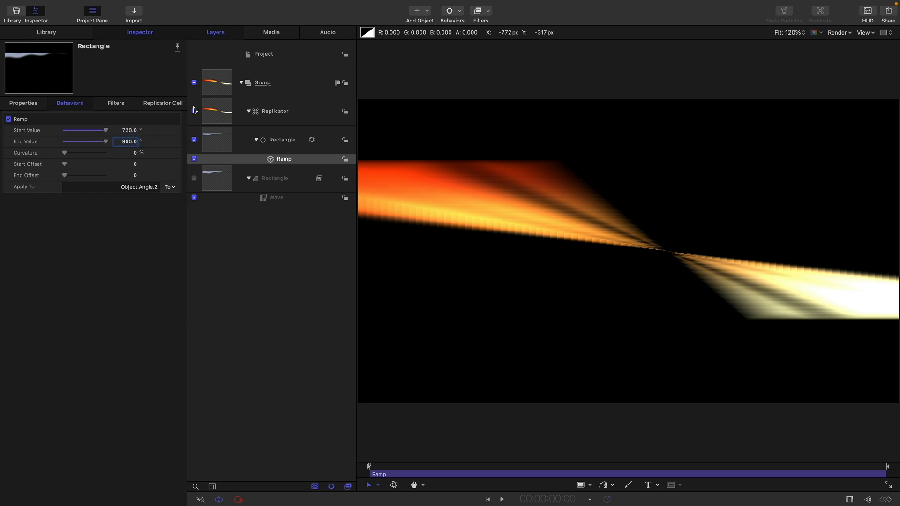
Add a Ramp behavior to the cell's Angle End Z running from -960° to -720°, and play back the animation
click(173, 107)
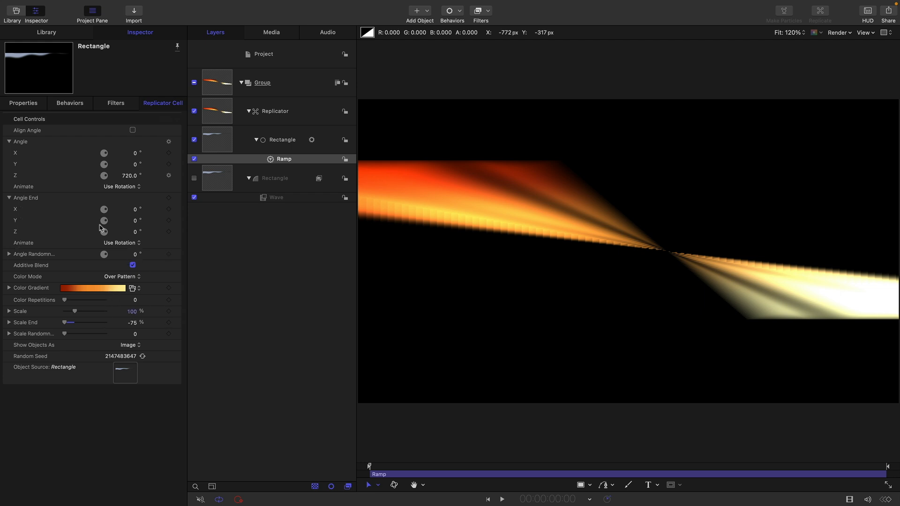
click(178, 232)
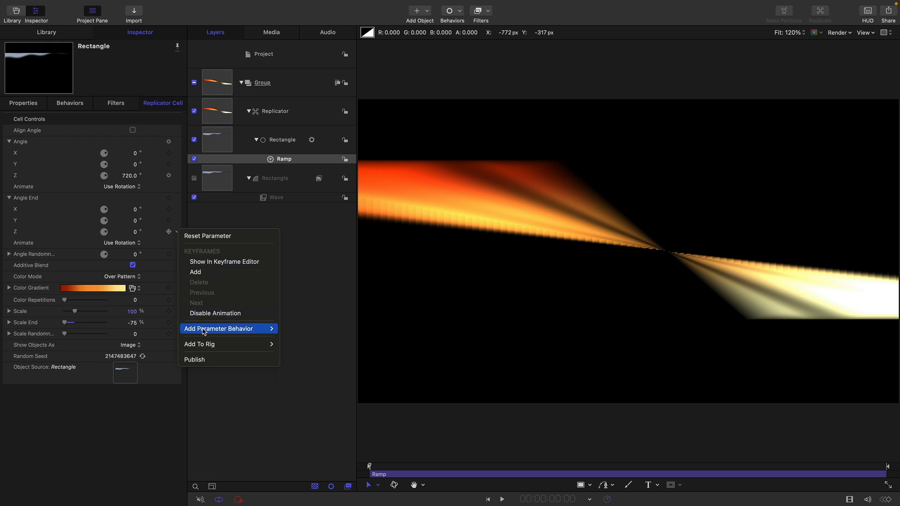
mouse_move(204, 332)
click(292, 442)
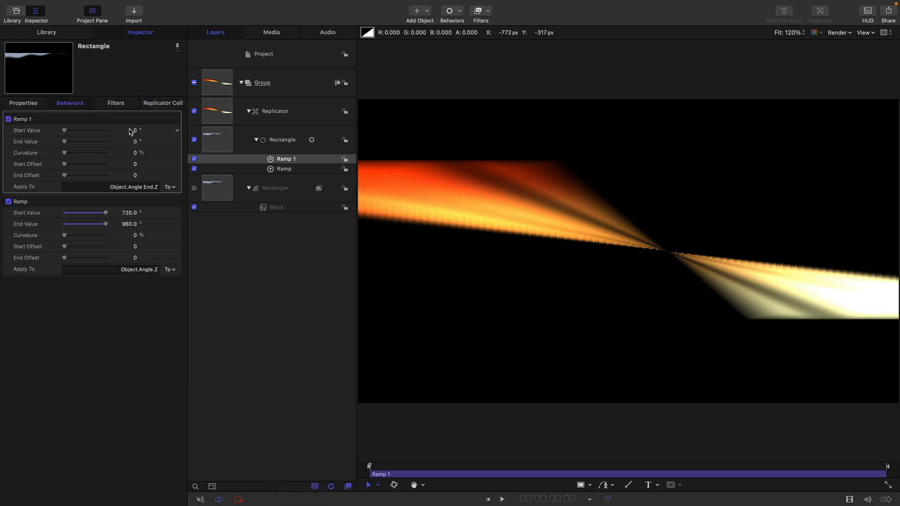
click(135, 131)
key(Tab)
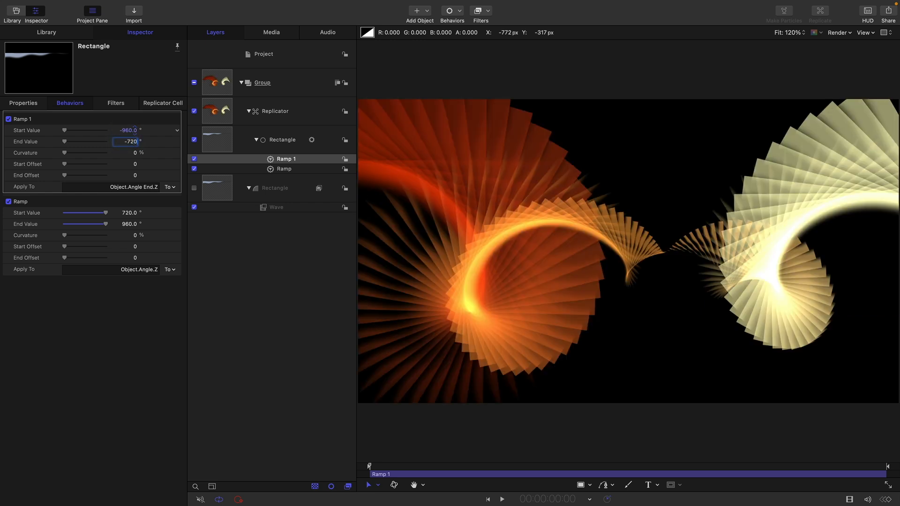
key(Return)
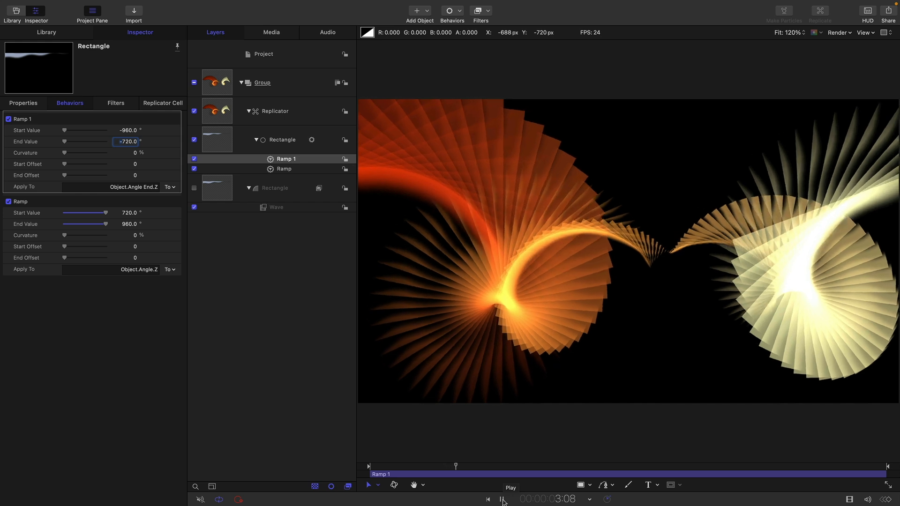
click(503, 502)
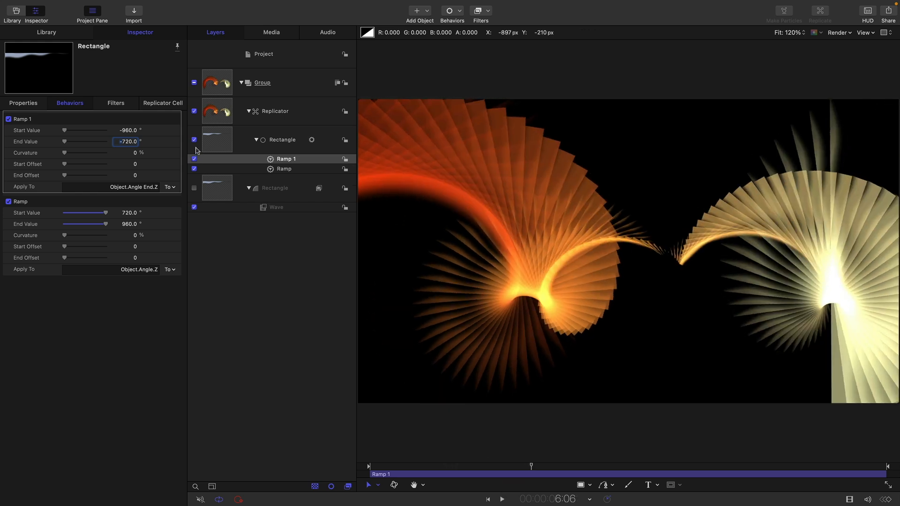
Apply a Neon glow filter to the Replicator layer
click(220, 112)
click(222, 113)
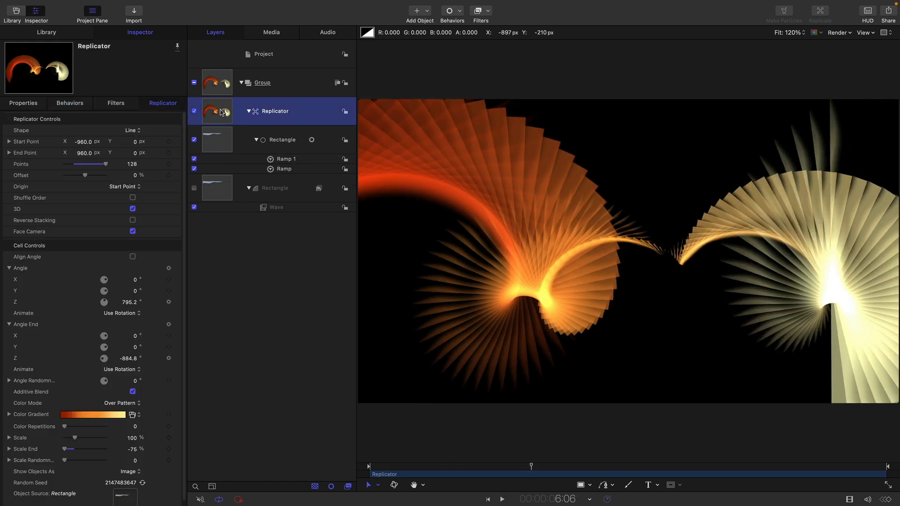
click(488, 11)
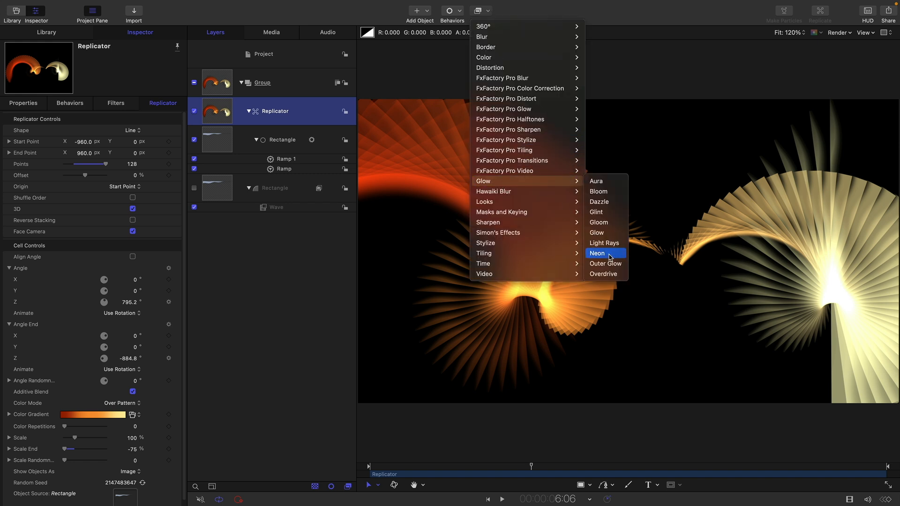
click(603, 249)
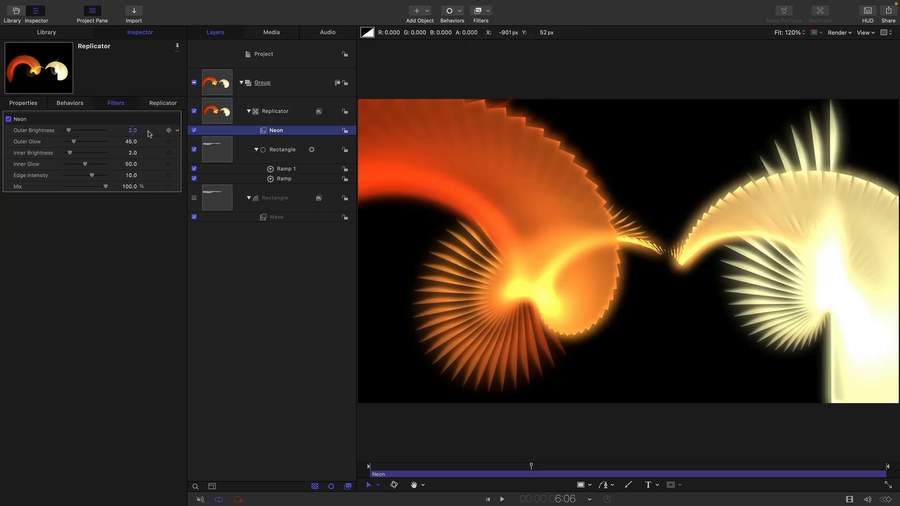
Set the Neon filter's Outer Glow to 240, Inner Brightness to 1, Inner Glow to 3 and Edge Intensity to 15
click(131, 141)
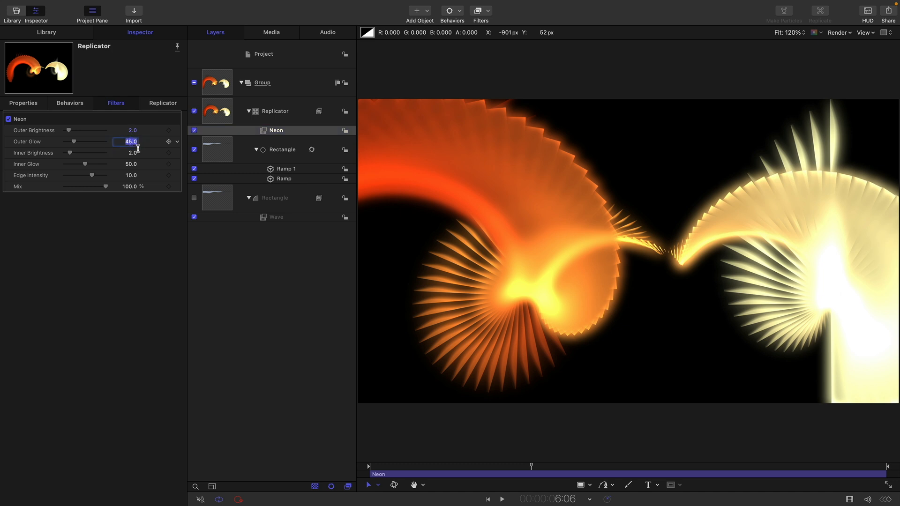
text(240)
key(Tab)
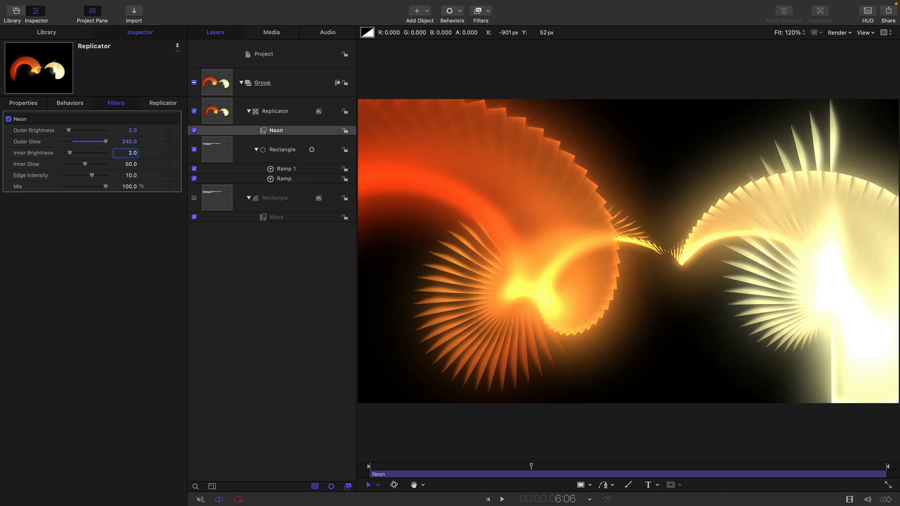
key(Tab)
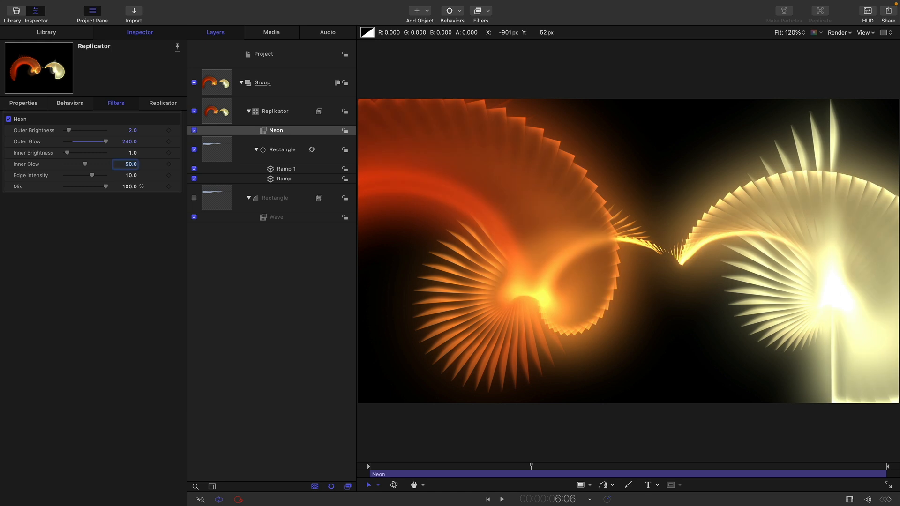
text(3)
key(Return)
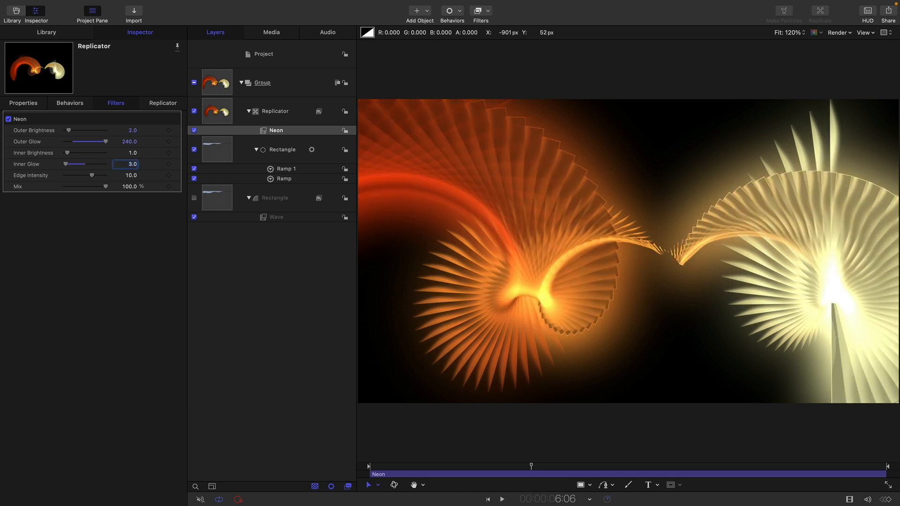
key(Tab)
text(15)
key(Return)
Compare the replicator's look with the Neon filter off and on, leaving the filter enabled
click(194, 131)
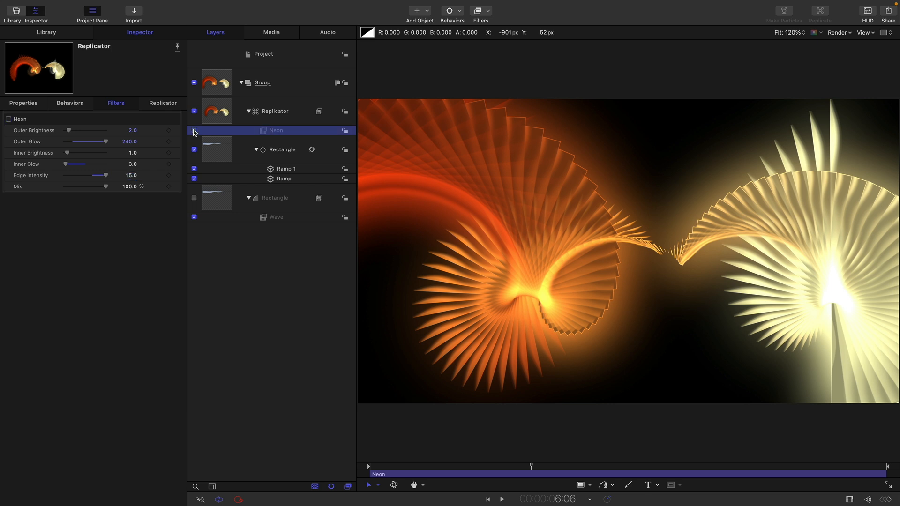
click(194, 131)
click(194, 131)
click(194, 131)
click(194, 131)
click(194, 131)
click(194, 130)
Add a Refraction distortion filter to the replicator with Softness 0.65 and Refraction 200
click(486, 12)
mouse_move(497, 70)
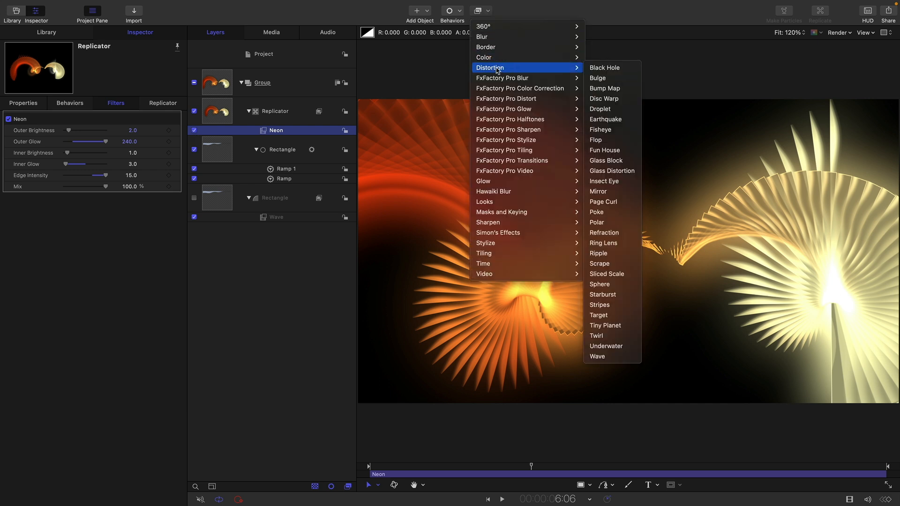
click(626, 237)
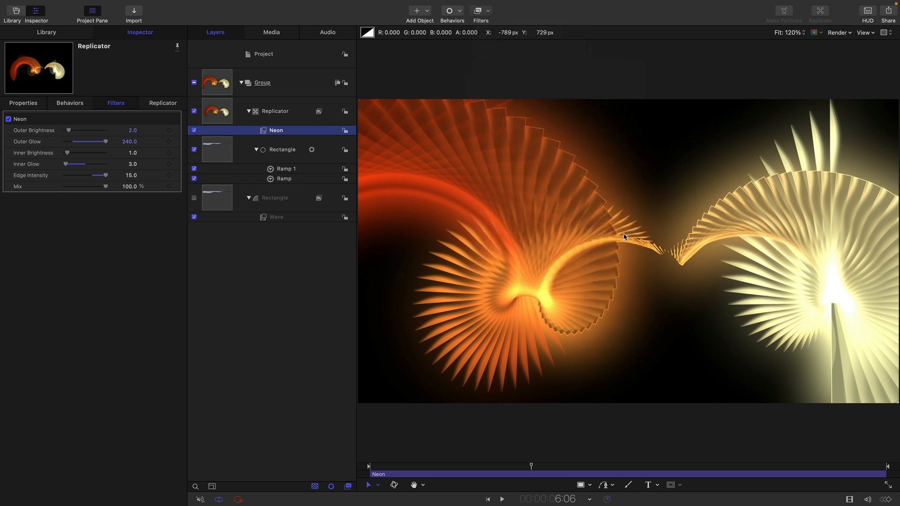
click(132, 130)
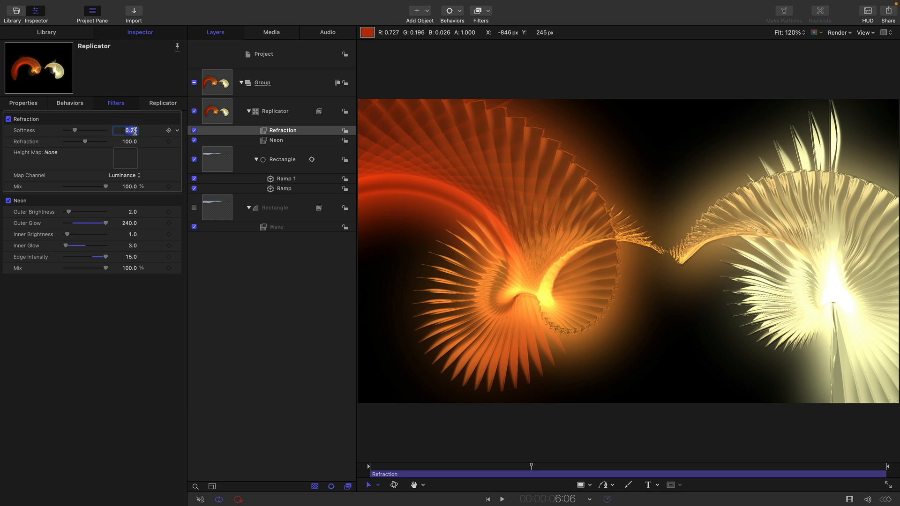
key(BackSpace)
key(Tab)
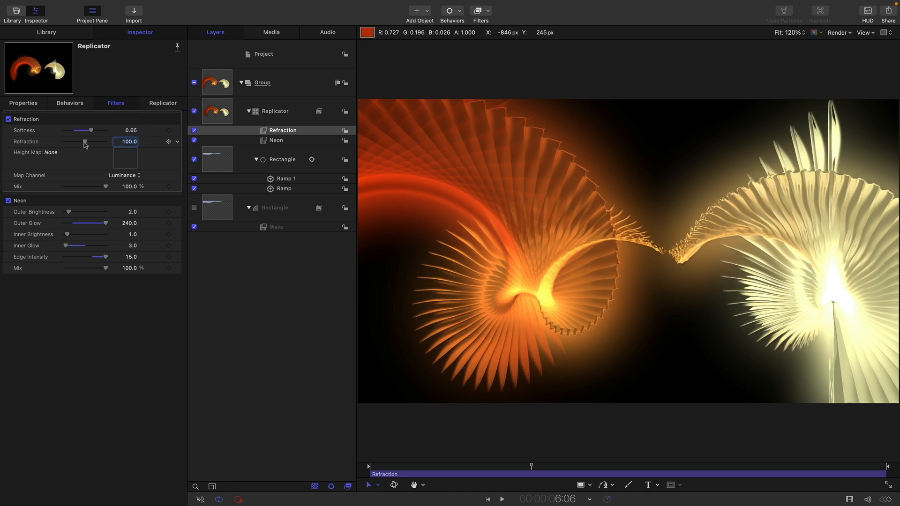
drag(85, 142, 202, 155)
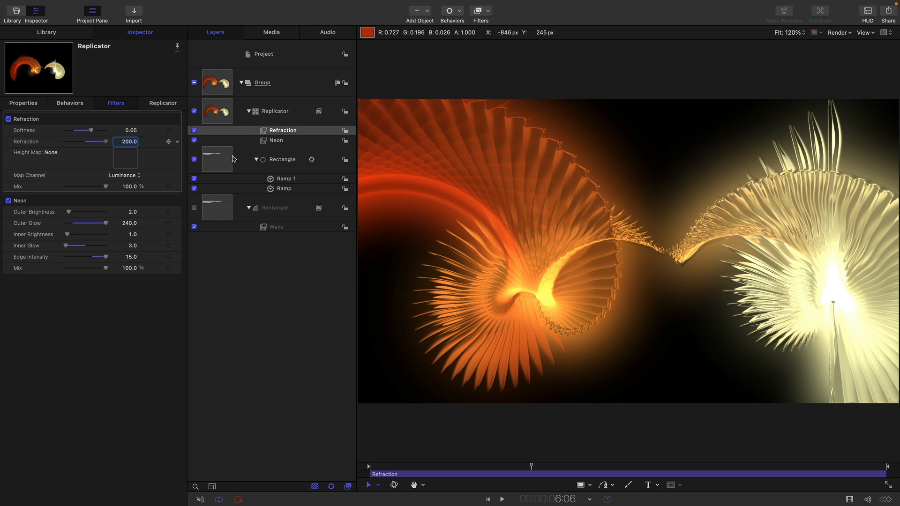
Compare the image with the Refraction and Neon filters each off and on, leave both enabled, and play the animation
click(194, 131)
click(194, 130)
click(194, 131)
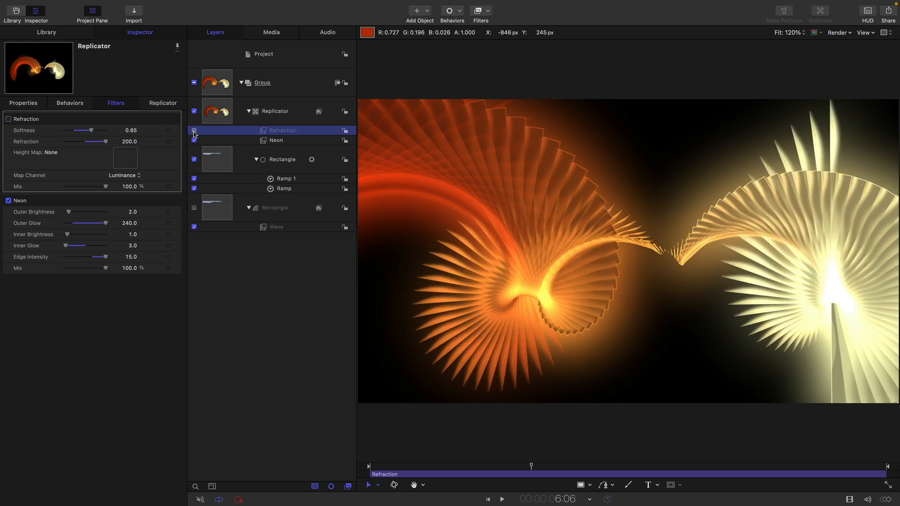
click(194, 131)
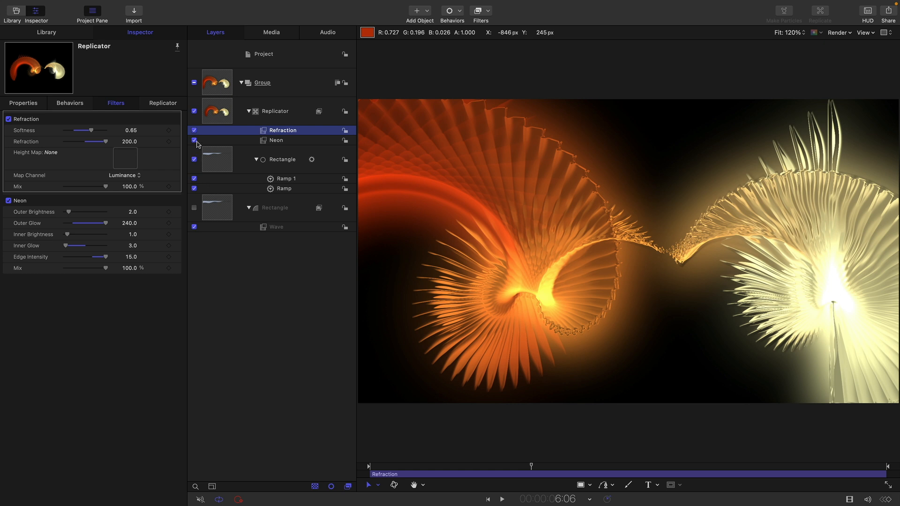
click(194, 140)
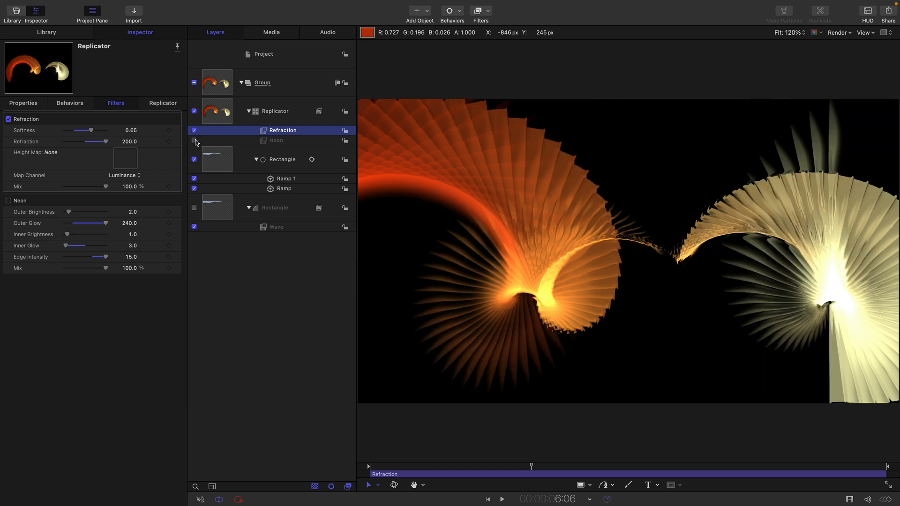
click(195, 141)
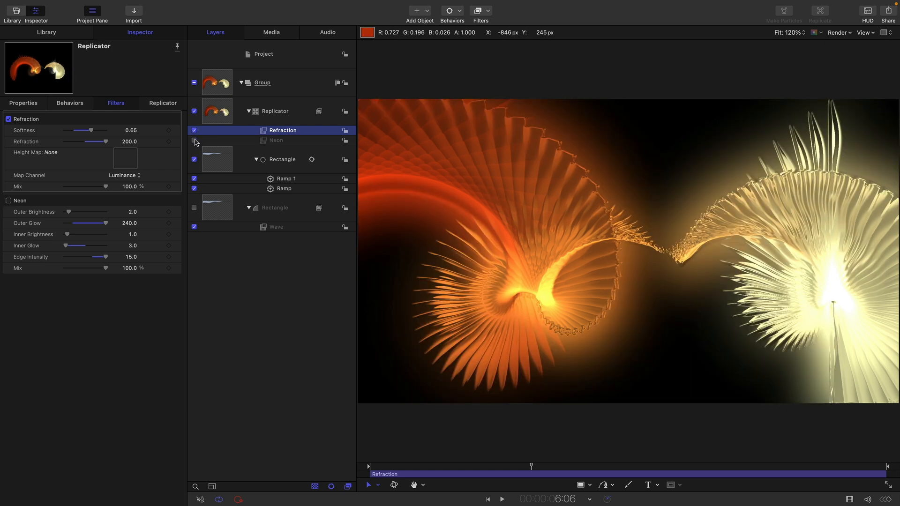
click(195, 141)
click(195, 141)
click(502, 500)
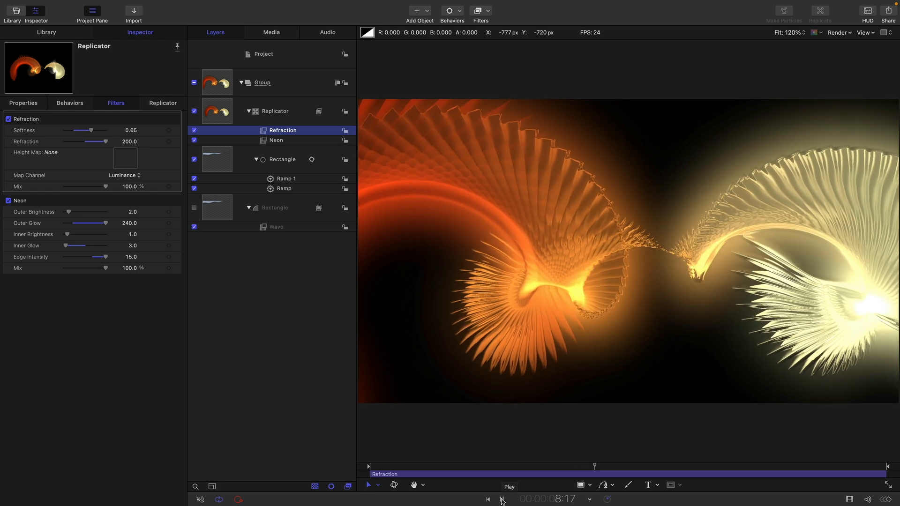
Try the Neon filter's Inner Brightness at 0 during playback, and restore it to 1
click(502, 500)
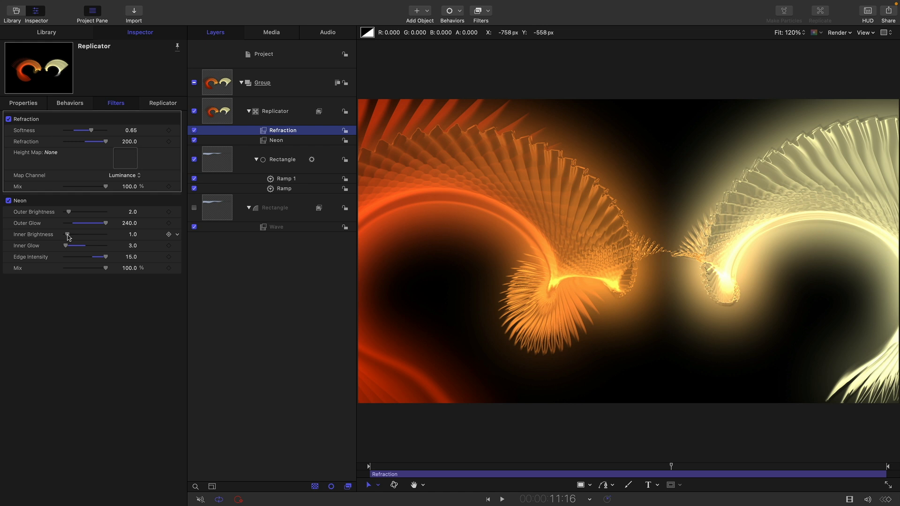
drag(68, 235, 61, 236)
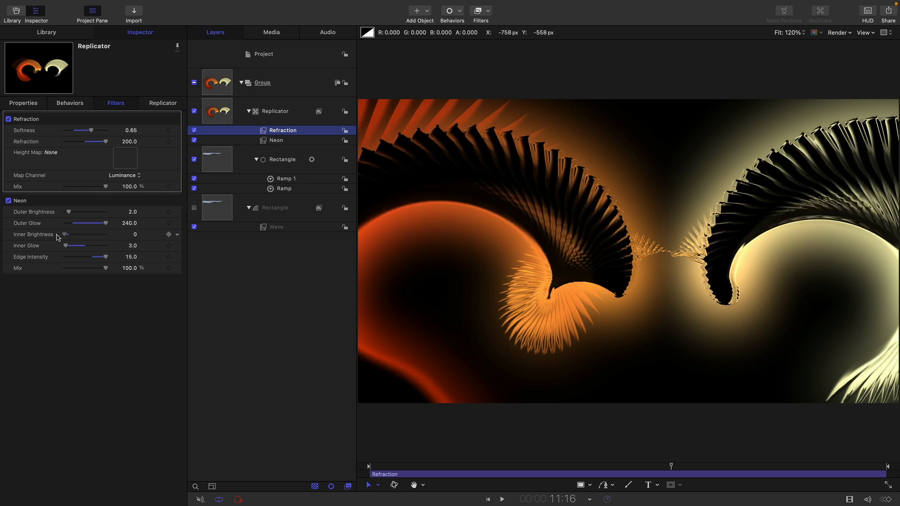
click(502, 500)
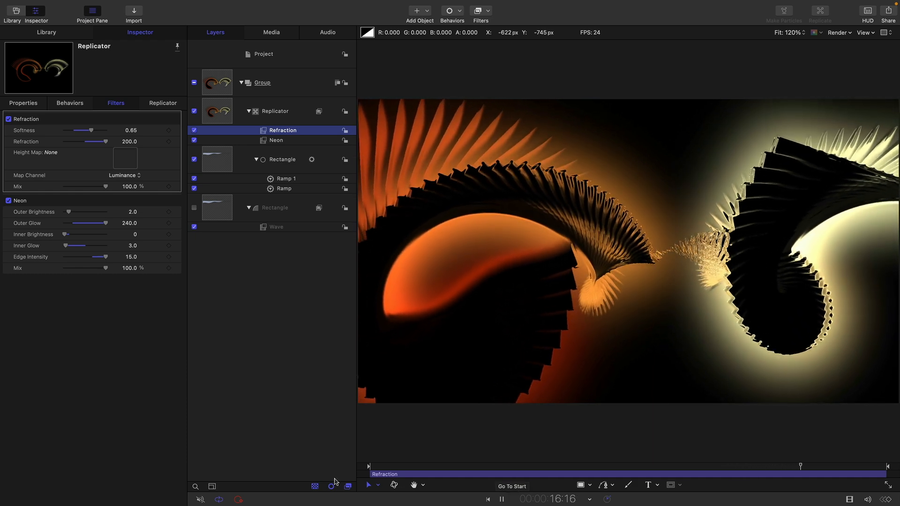
click(129, 239)
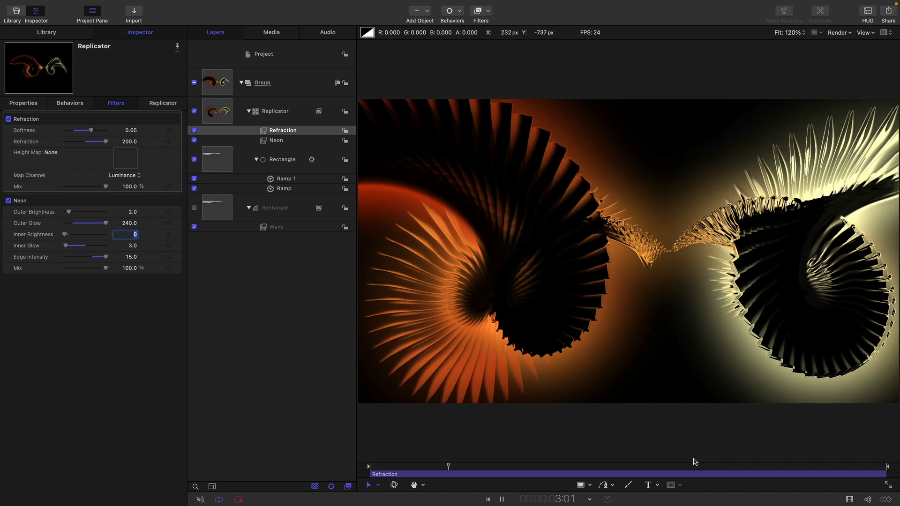
text(1.)
key(Return)
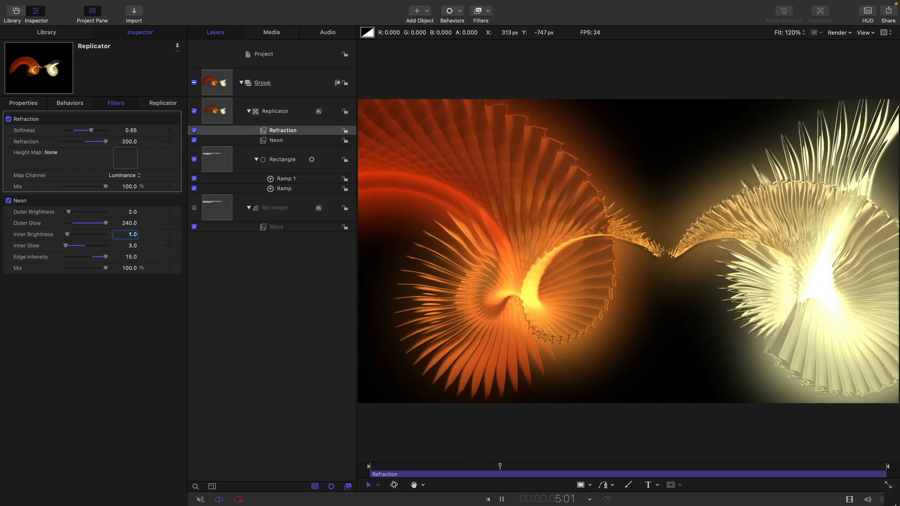
key(space)
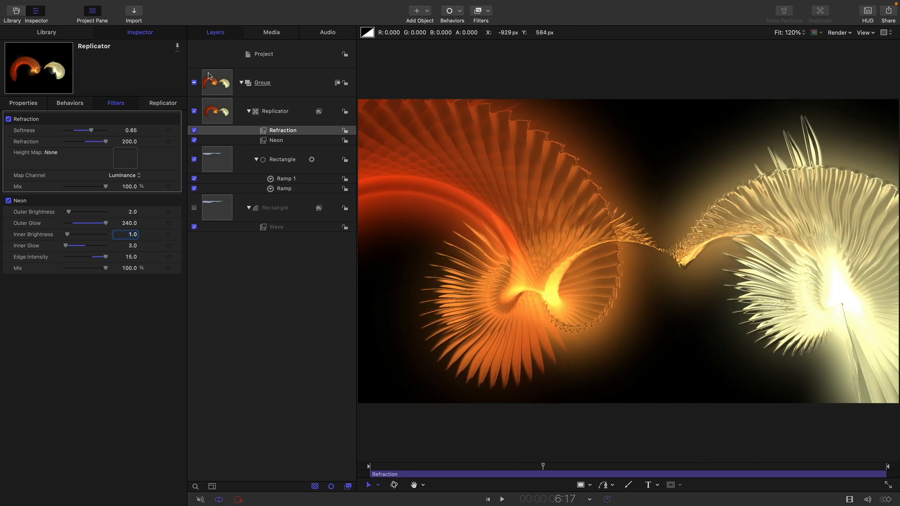
Add a camera to the project and switch the existing 2D groups to 3D
click(429, 11)
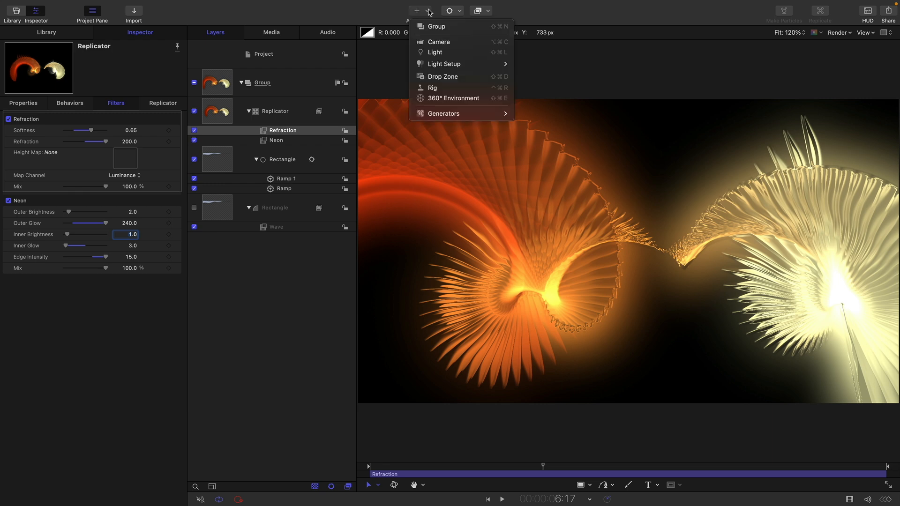
click(439, 42)
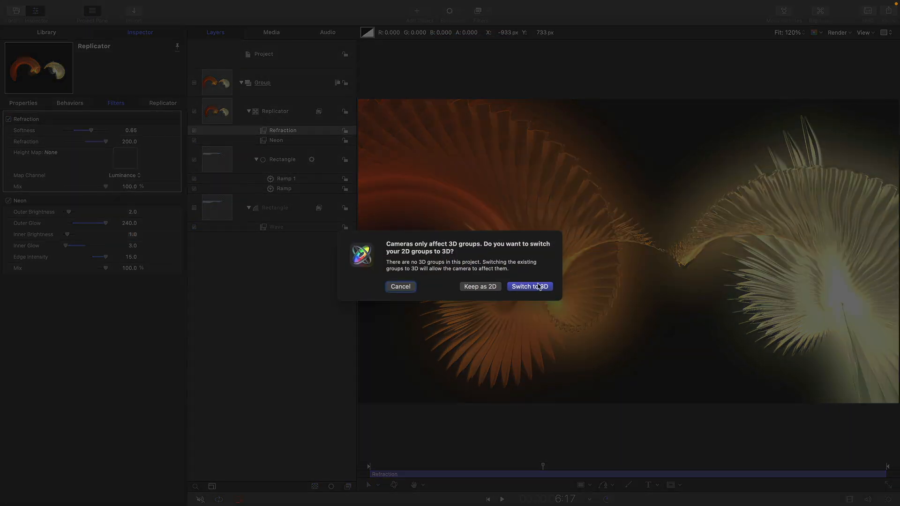
click(536, 286)
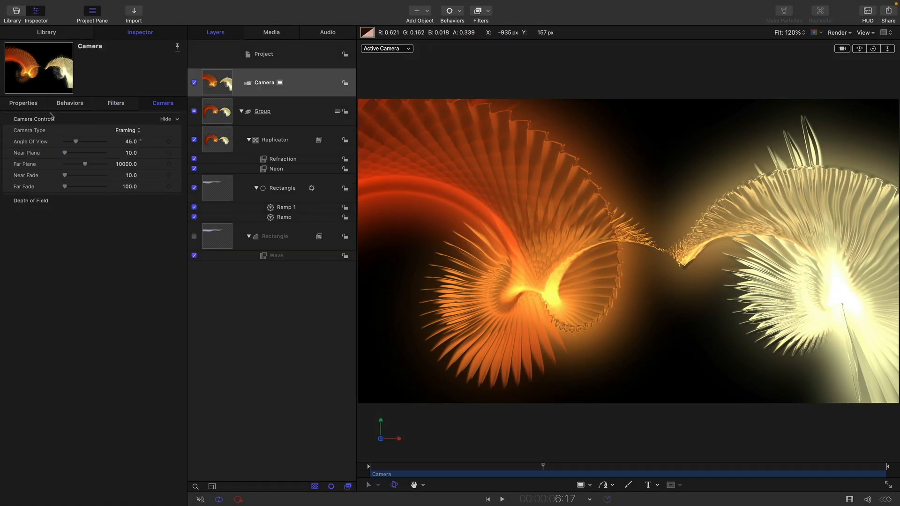
Add a Ramp behavior to the camera's X position with Start Value 1450 px, and return to the first frame
click(26, 104)
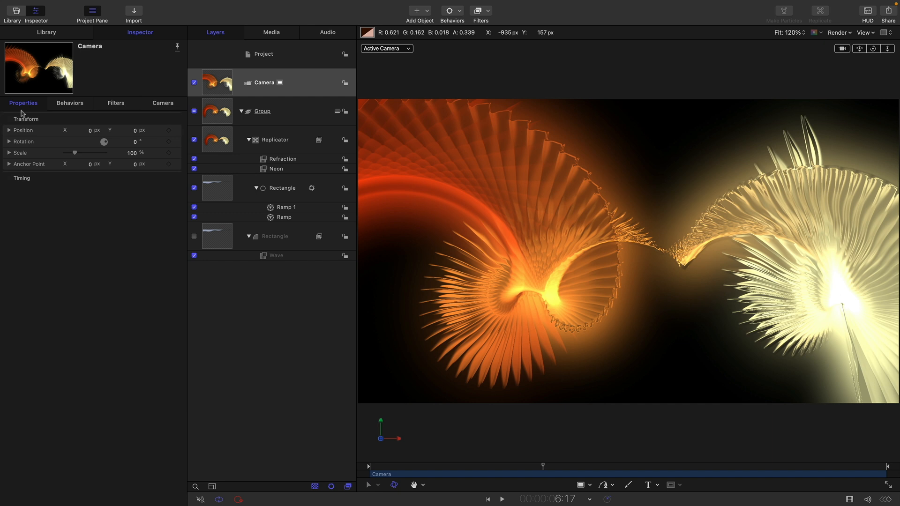
click(9, 130)
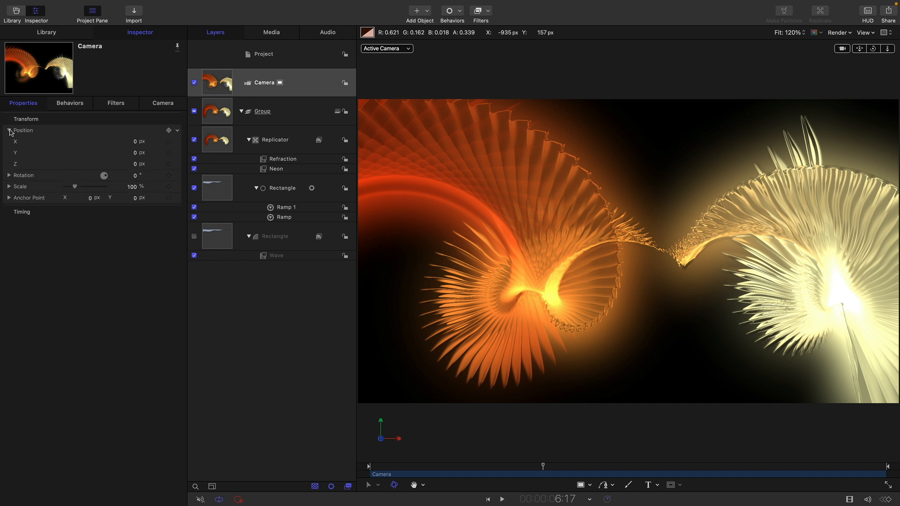
click(176, 141)
mouse_move(223, 242)
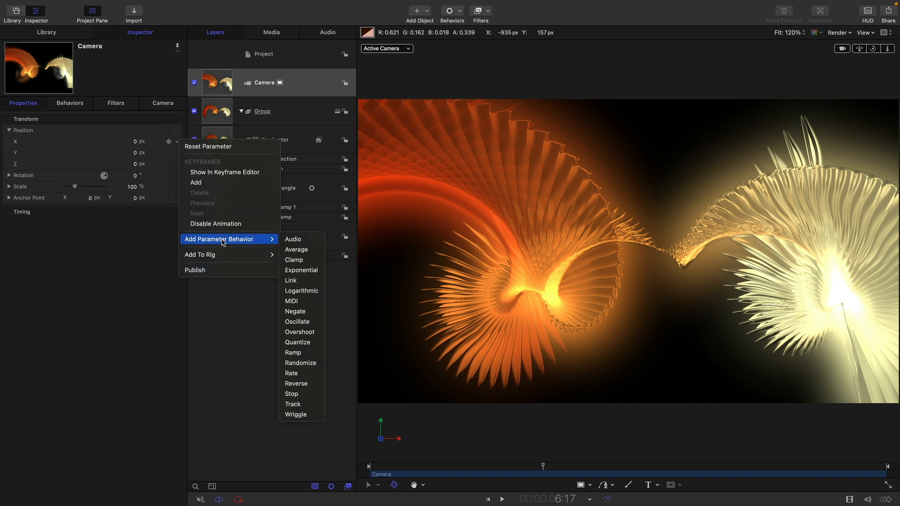
click(293, 352)
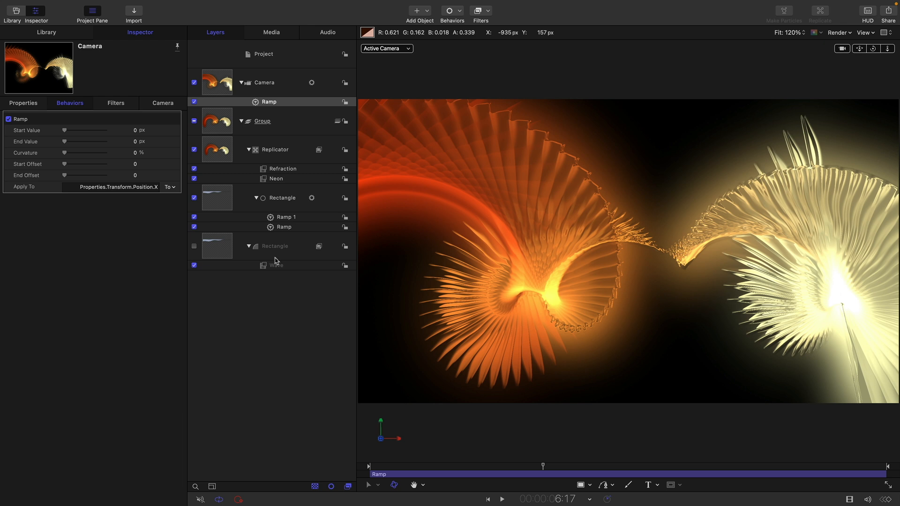
click(135, 131)
text(1450)
key(Return)
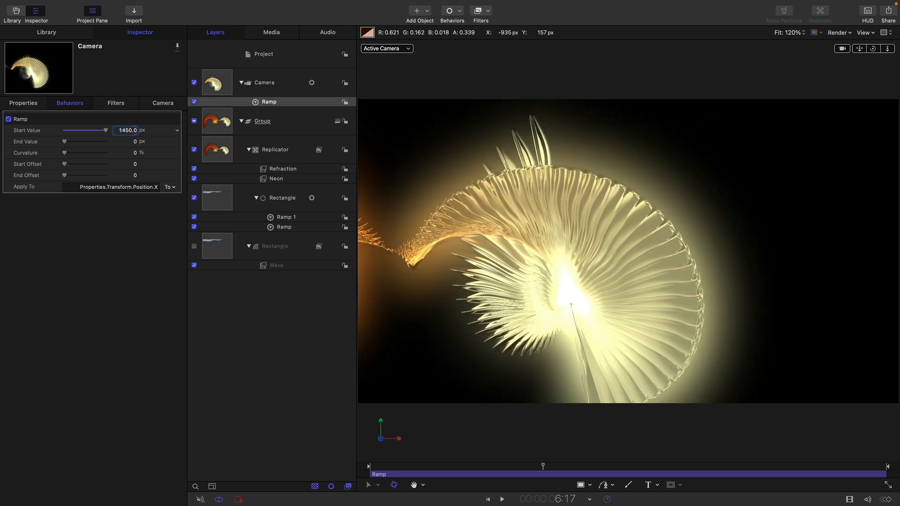
click(490, 500)
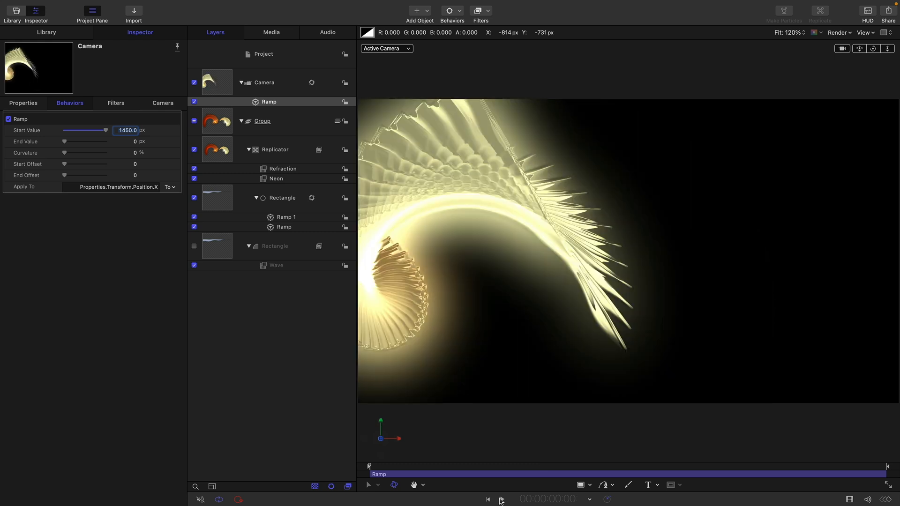
Add a Ramp behavior to the camera's Z position from -1000 to 200 px, and play the camera move
click(24, 104)
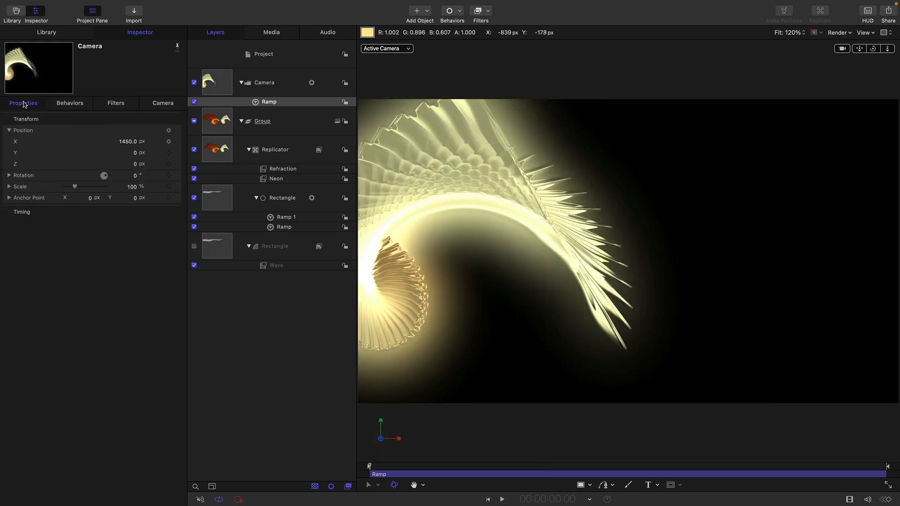
click(178, 165)
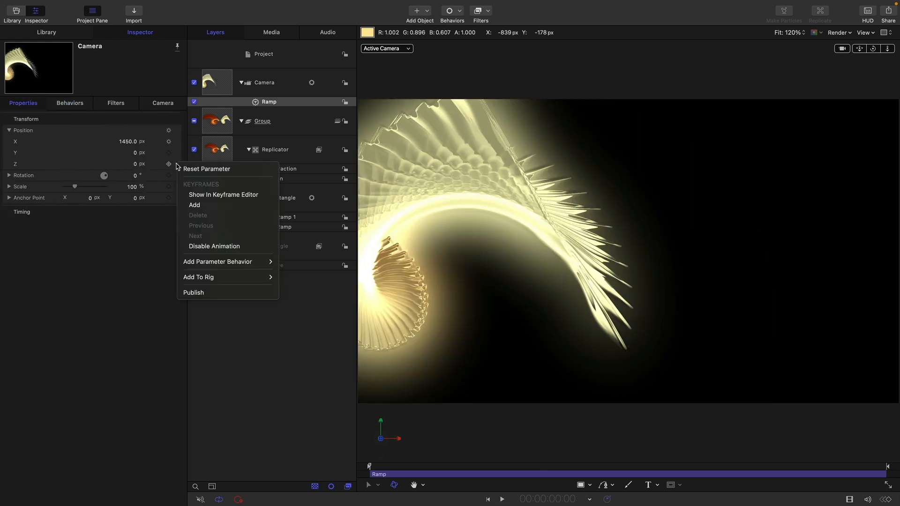
mouse_move(232, 262)
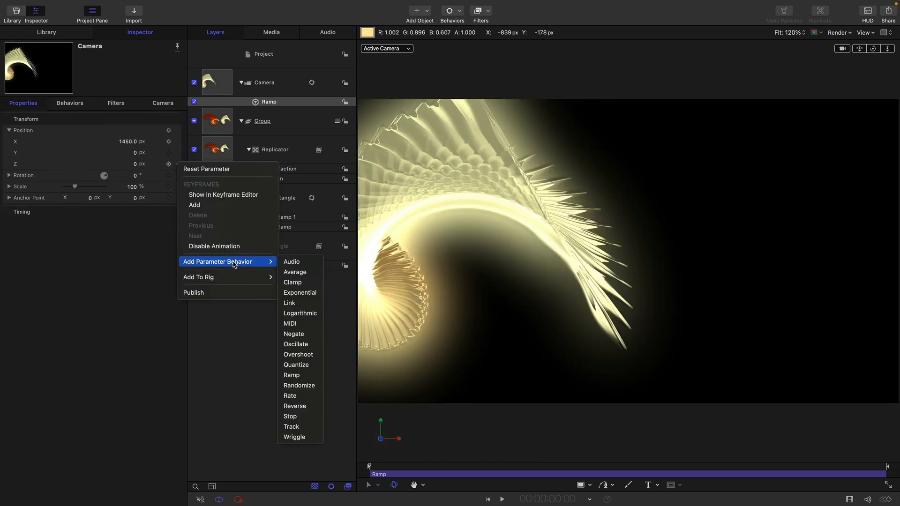
click(313, 378)
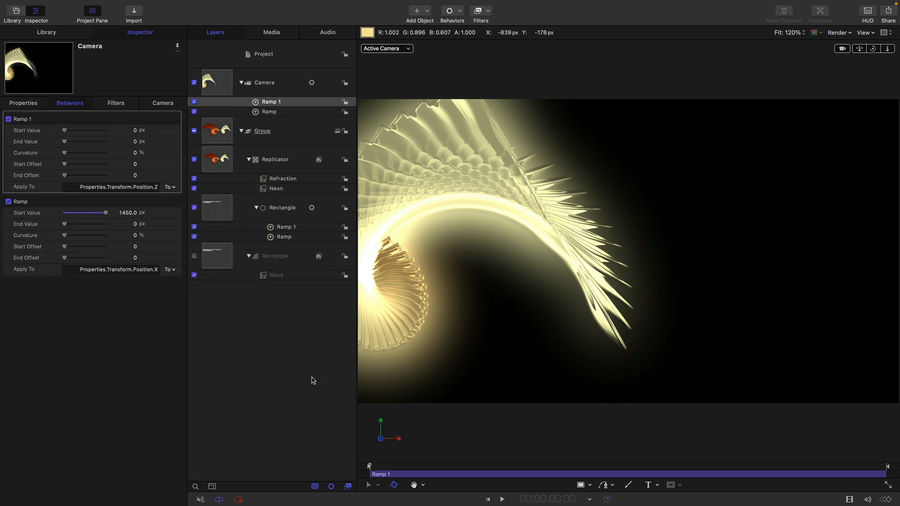
click(133, 130)
key(Return)
key(Tab)
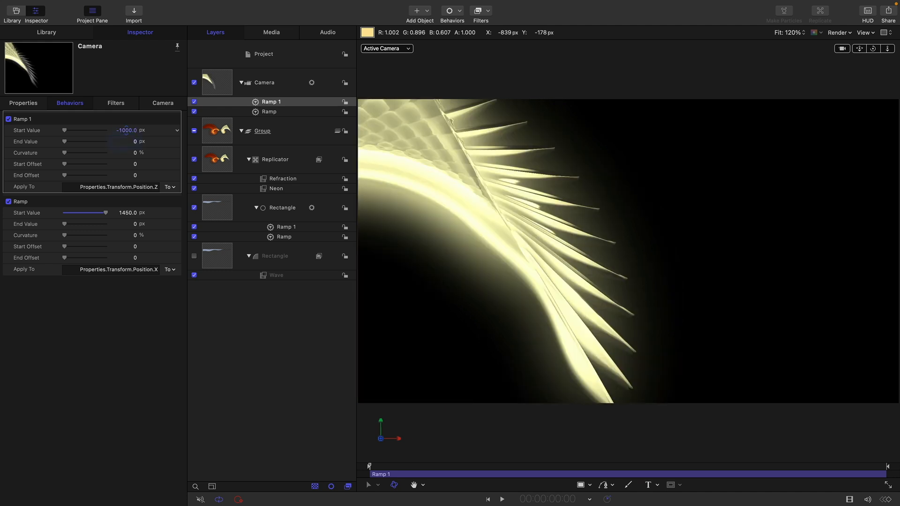
text(200)
key(Return)
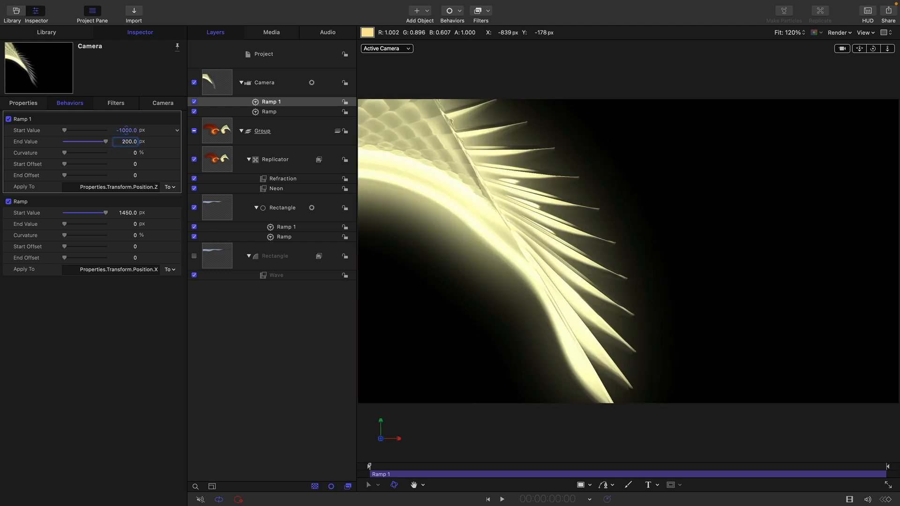
click(503, 500)
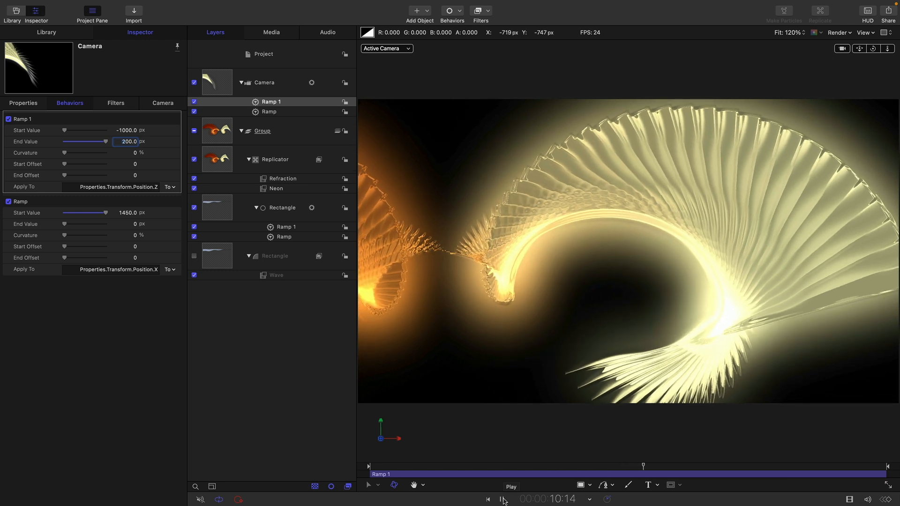
click(503, 500)
Add a Sweep behavior to the camera with Start at -30°, and play the animation from the beginning
click(461, 10)
mouse_move(464, 48)
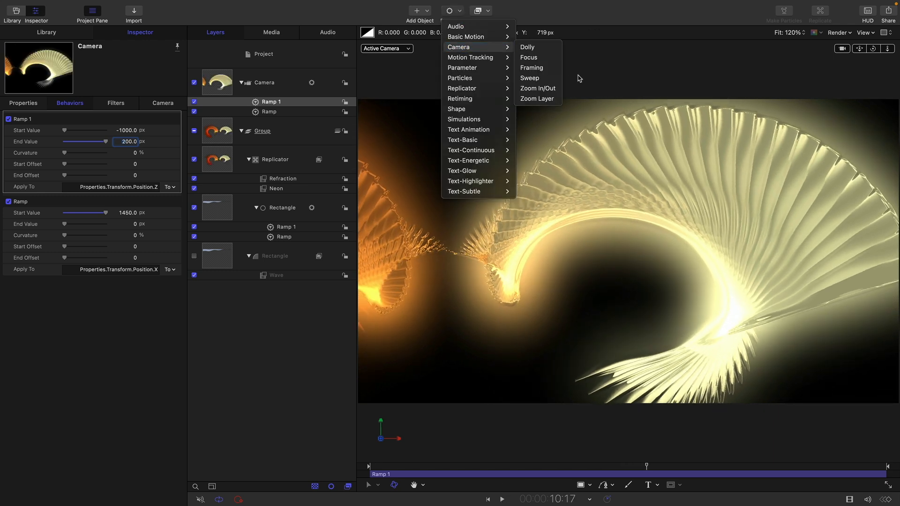
click(534, 80)
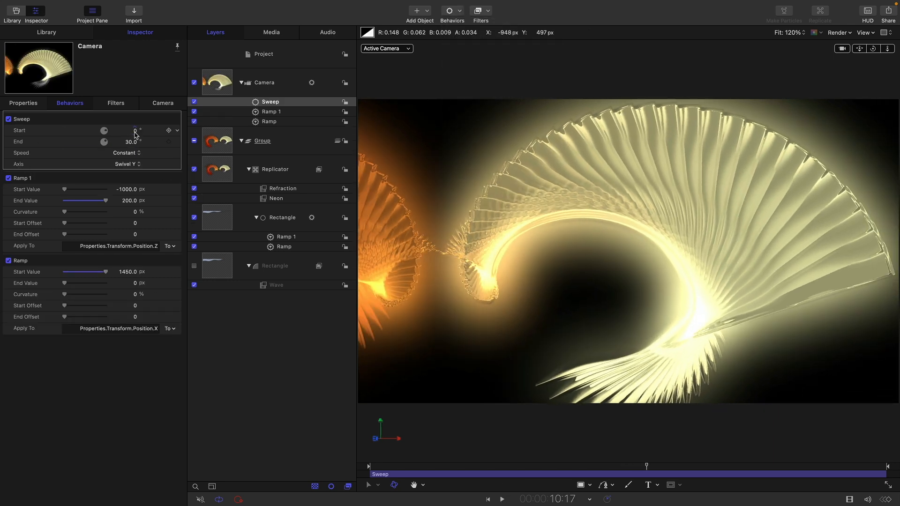
click(134, 131)
key(Return)
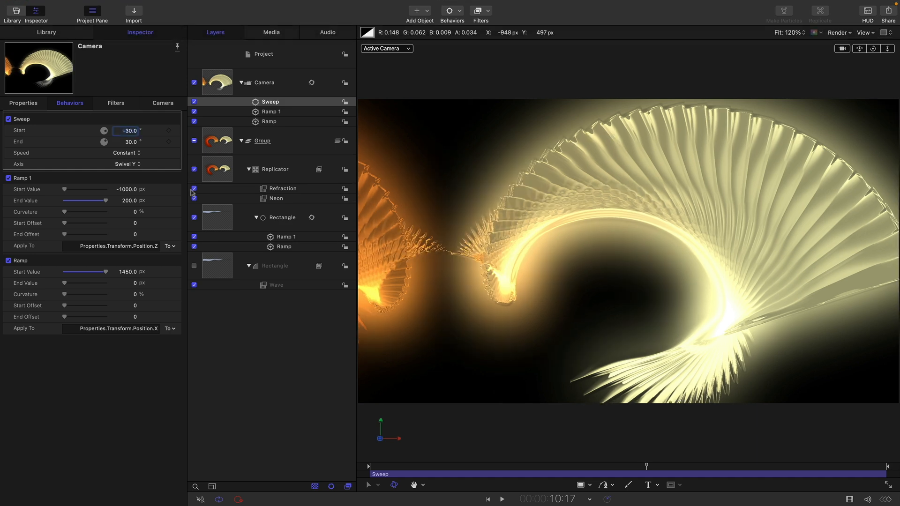
click(488, 499)
click(504, 501)
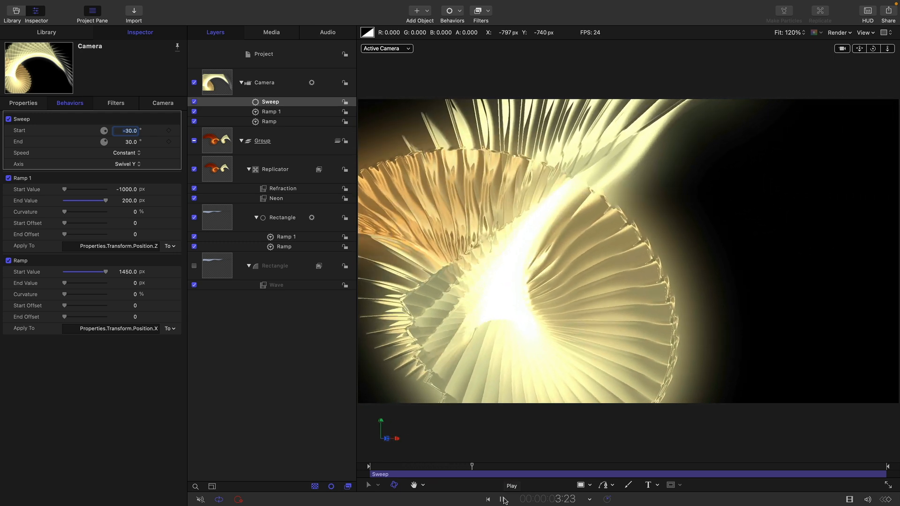
click(504, 500)
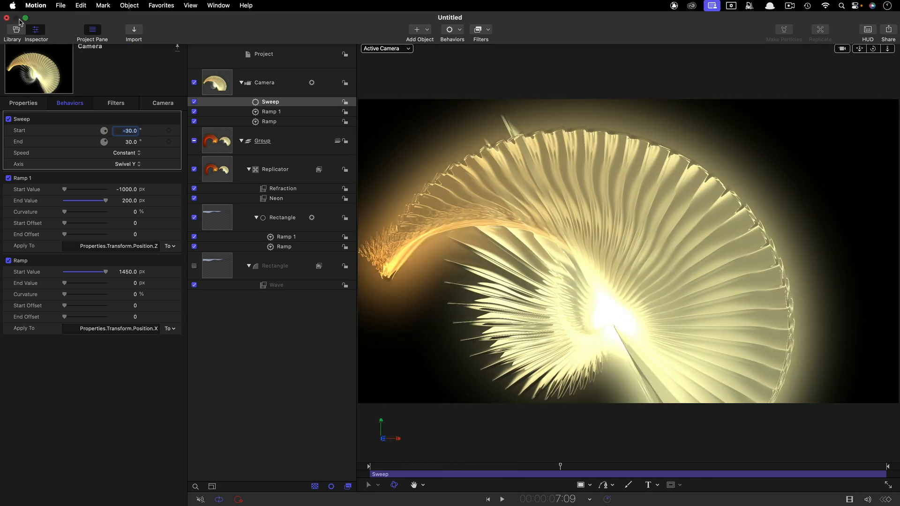
Place a Color Solid generator in a new group below the replicator's group, and make that group 2D
click(37, 33)
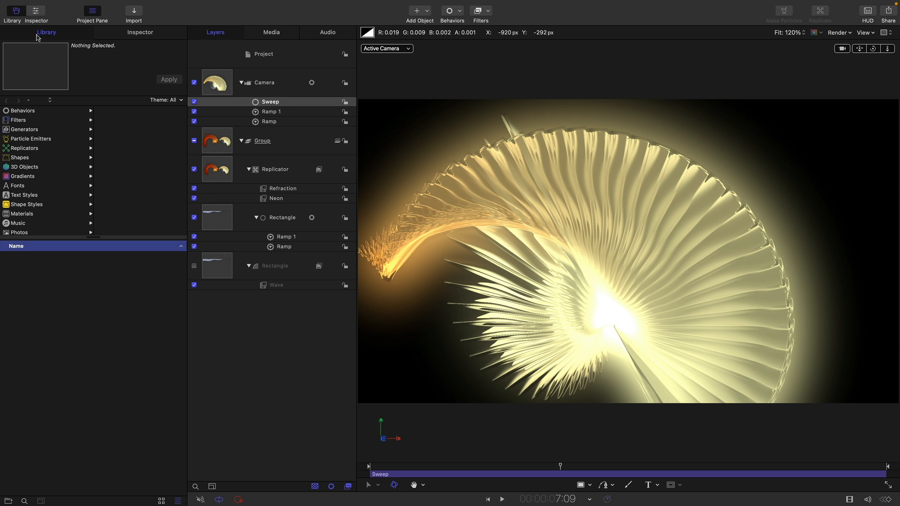
click(21, 130)
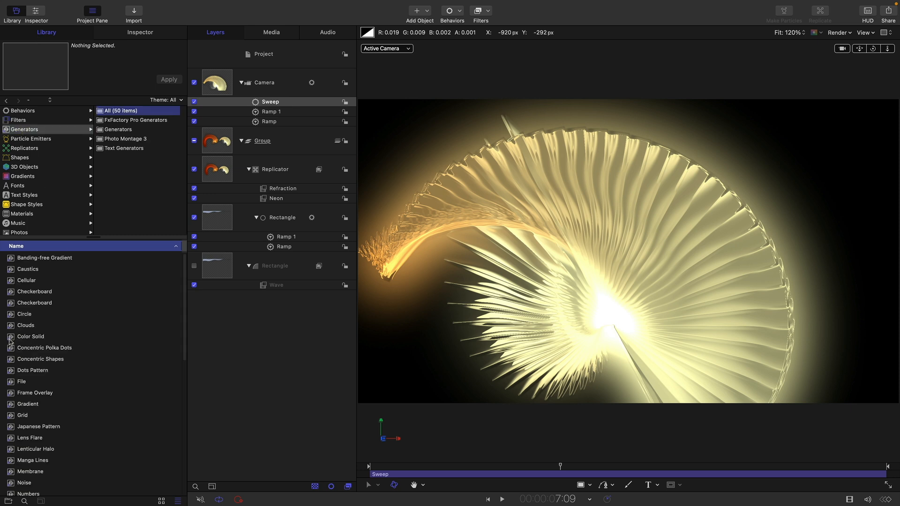
drag(10, 342, 219, 289)
click(220, 307)
right_click(220, 307)
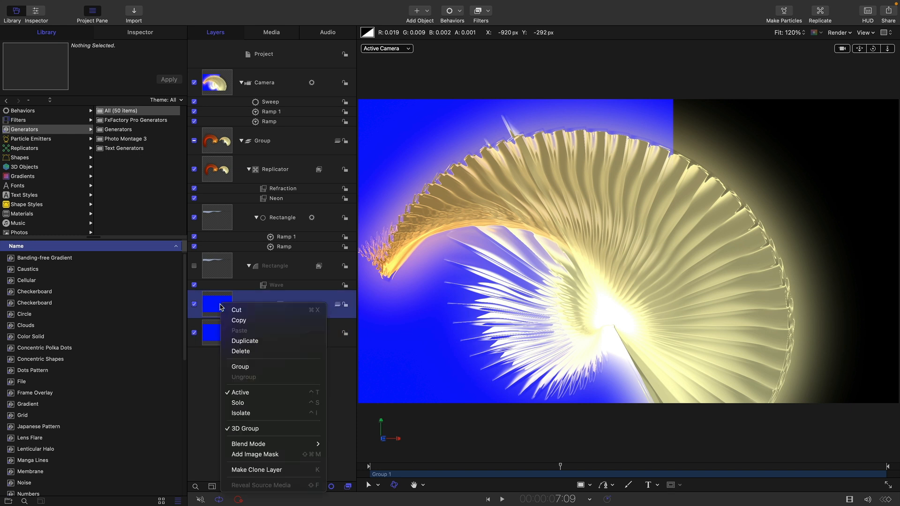
click(245, 428)
Set the Color Solid to a very dark red with Hue 0° and Brightness 13%
click(223, 336)
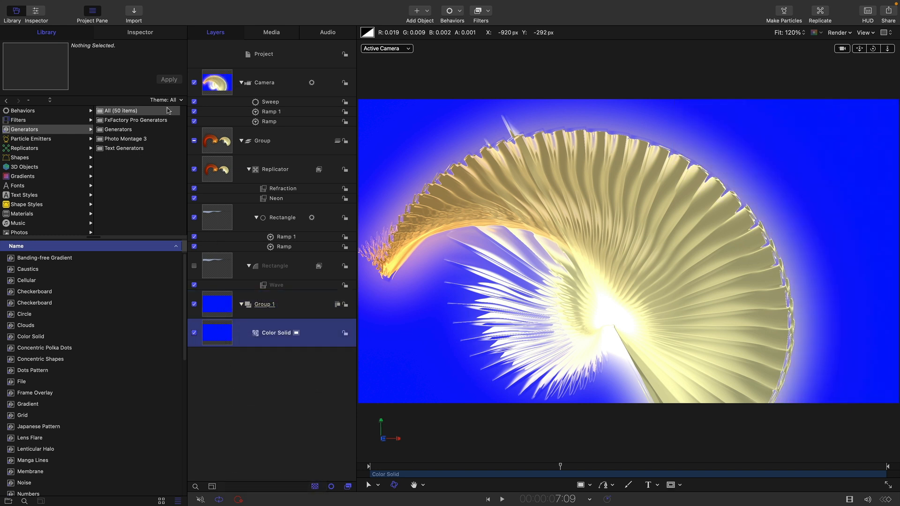
click(147, 39)
click(125, 164)
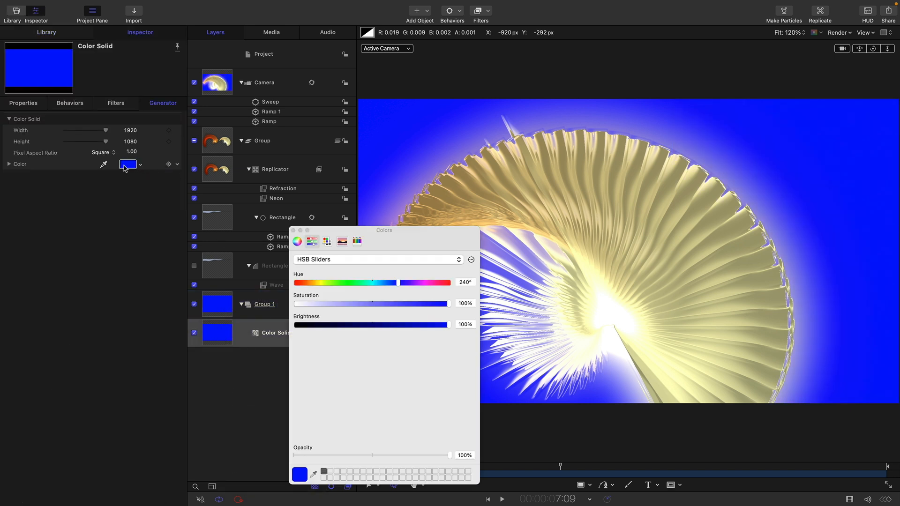
click(296, 282)
drag(448, 328, 310, 334)
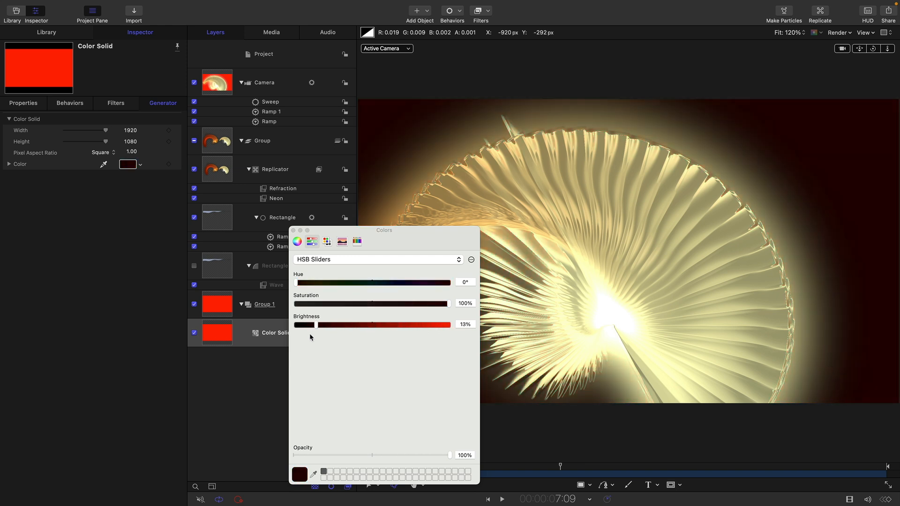
click(294, 230)
Try a near-white gradient preset for the replicator's Color Gradient, and switch it back to the Dawn Orange preset
click(218, 170)
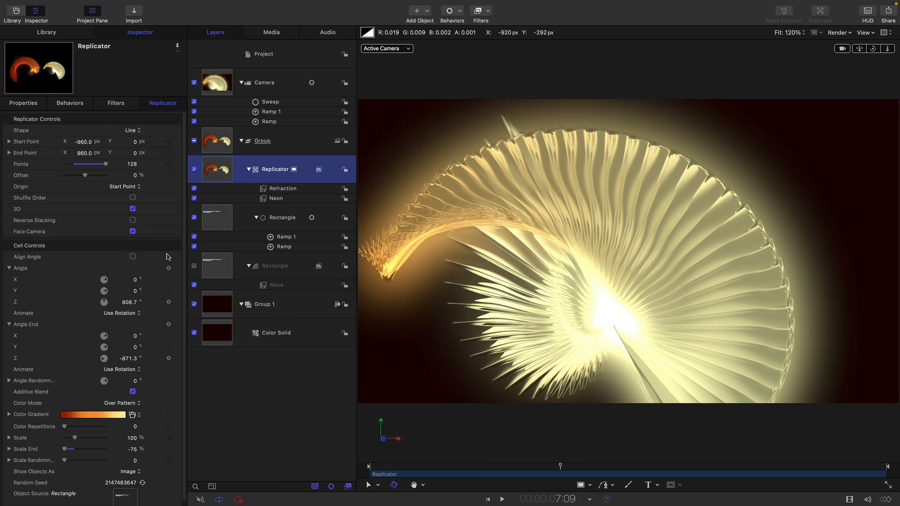
scroll(151, 412, down, 1)
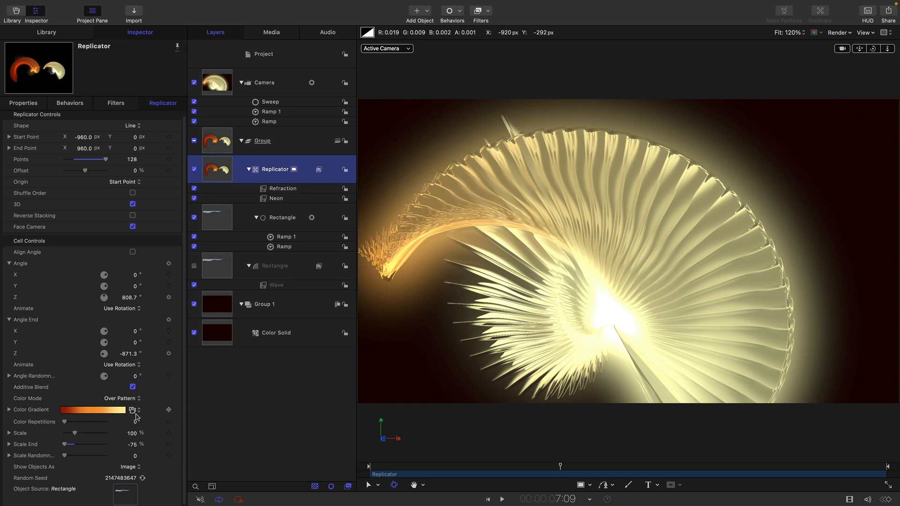
click(132, 411)
click(149, 462)
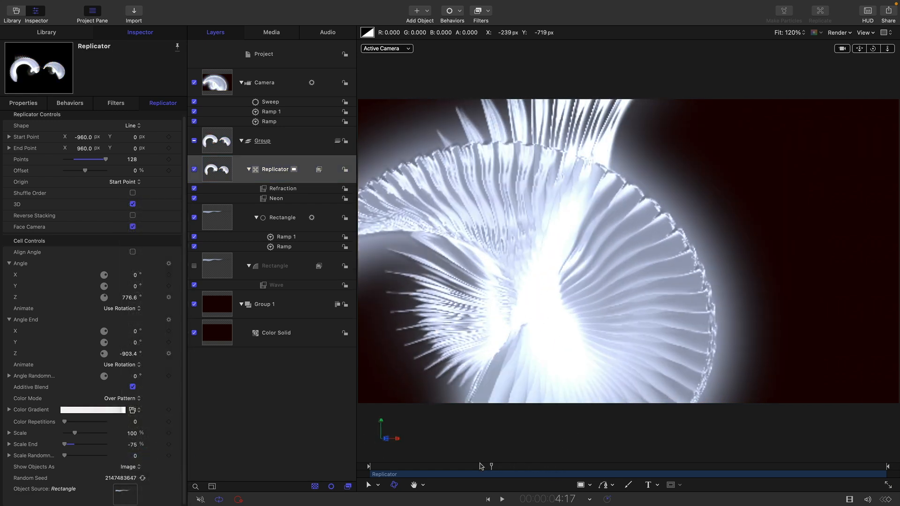
click(133, 410)
mouse_move(155, 498)
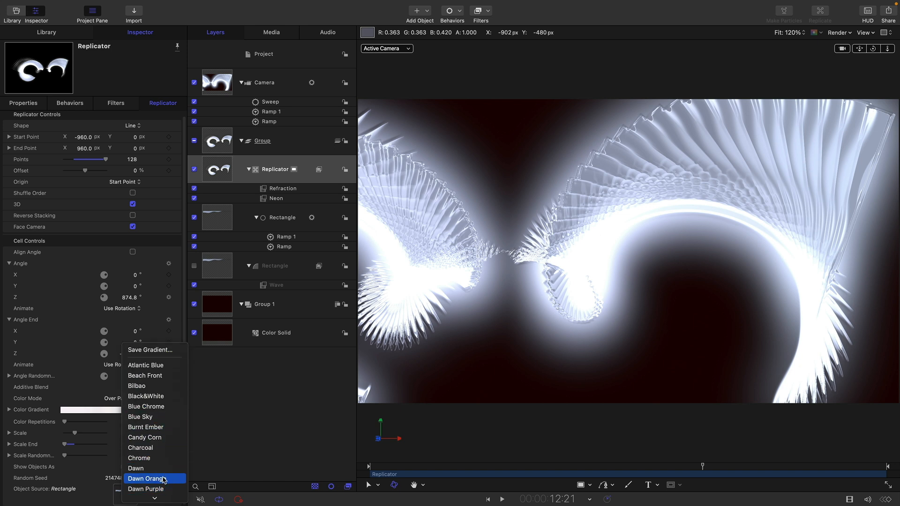
click(163, 479)
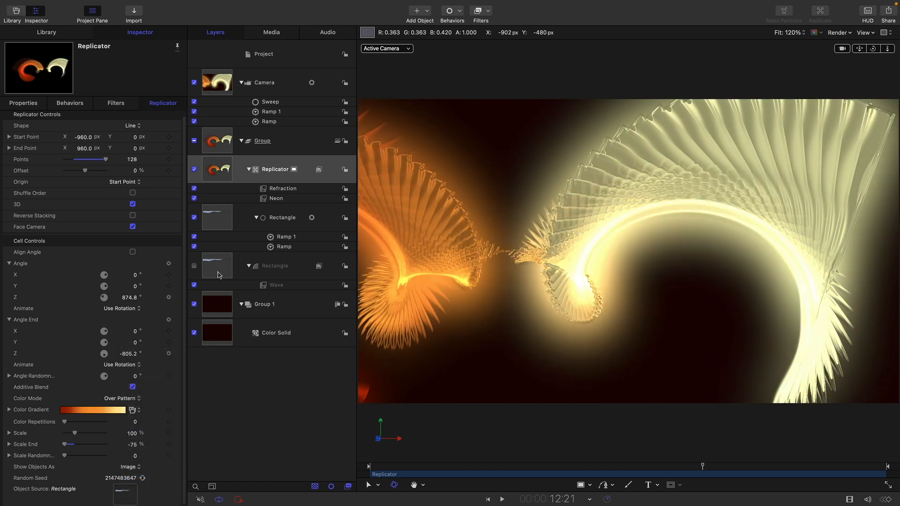
Raise Blue to about 0.92 for the source rectangle's gradient color tag, and scrub through the animation
click(218, 264)
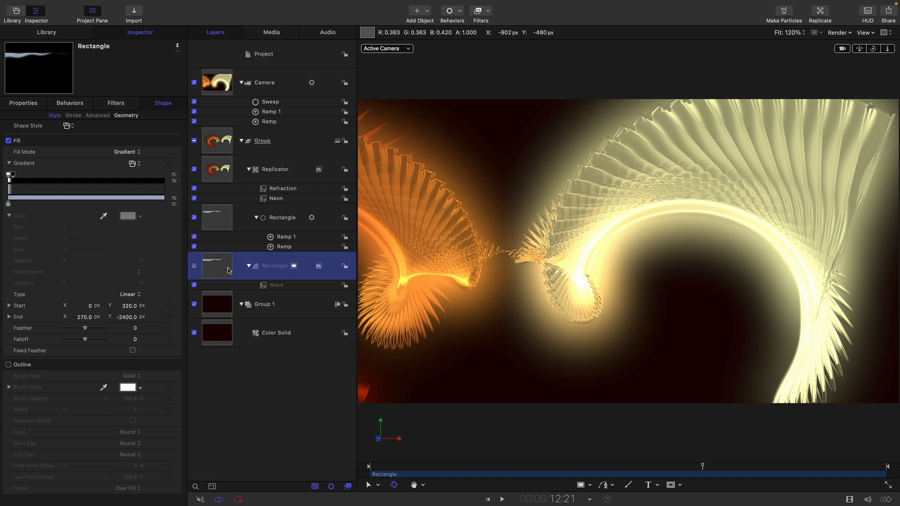
click(8, 205)
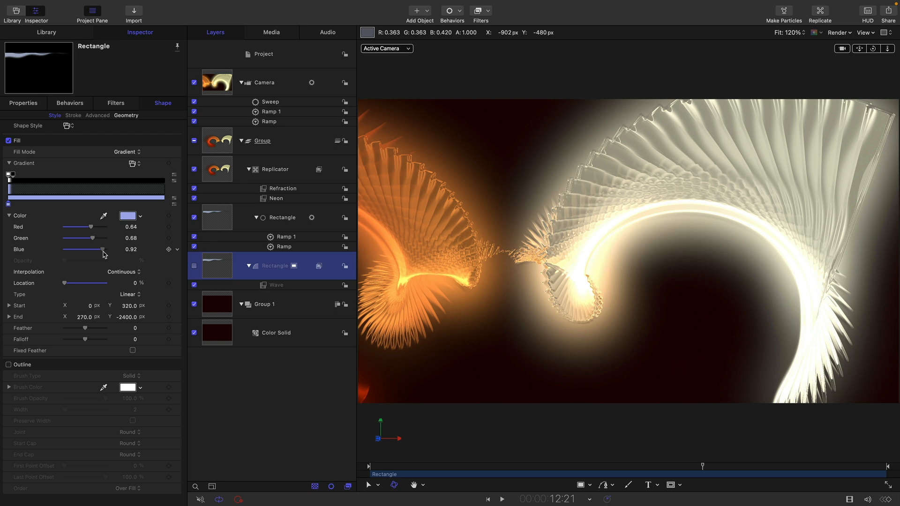
drag(104, 253, 105, 254)
drag(544, 469, 778, 478)
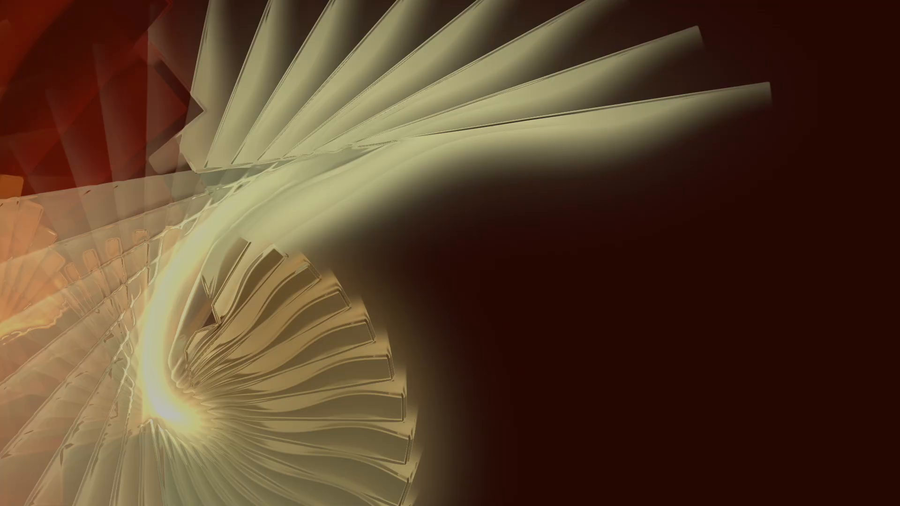